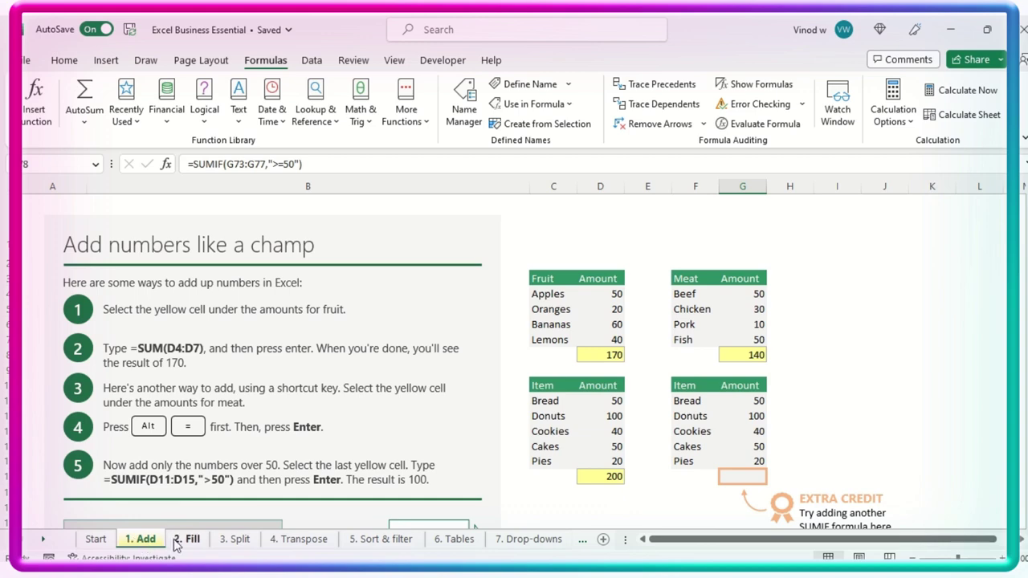
- Follow the next-step link at the end of the Add lesson to open the 2. Fill worksheet
scroll(279, 380, "down", 4)
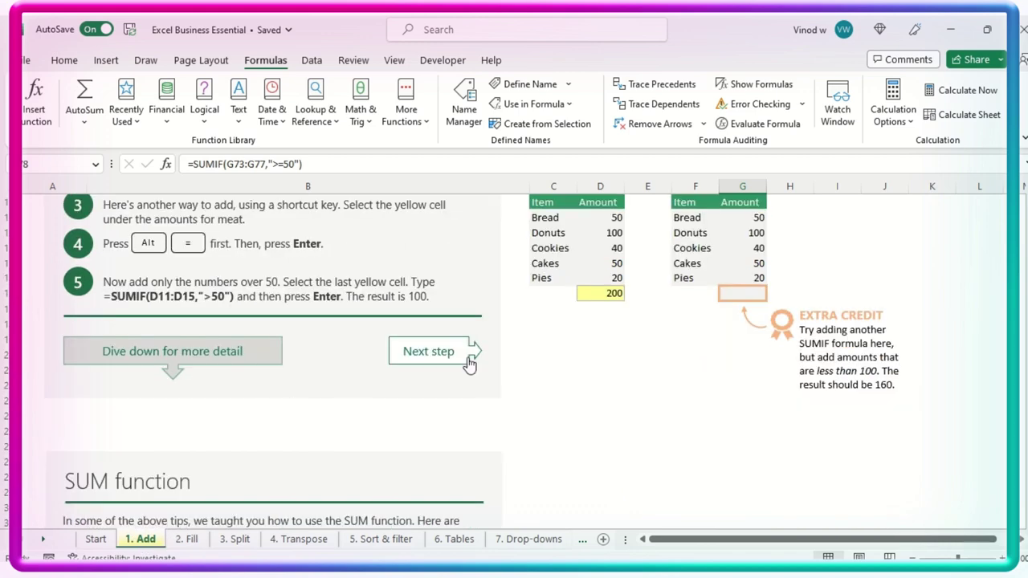
left_click(469, 363)
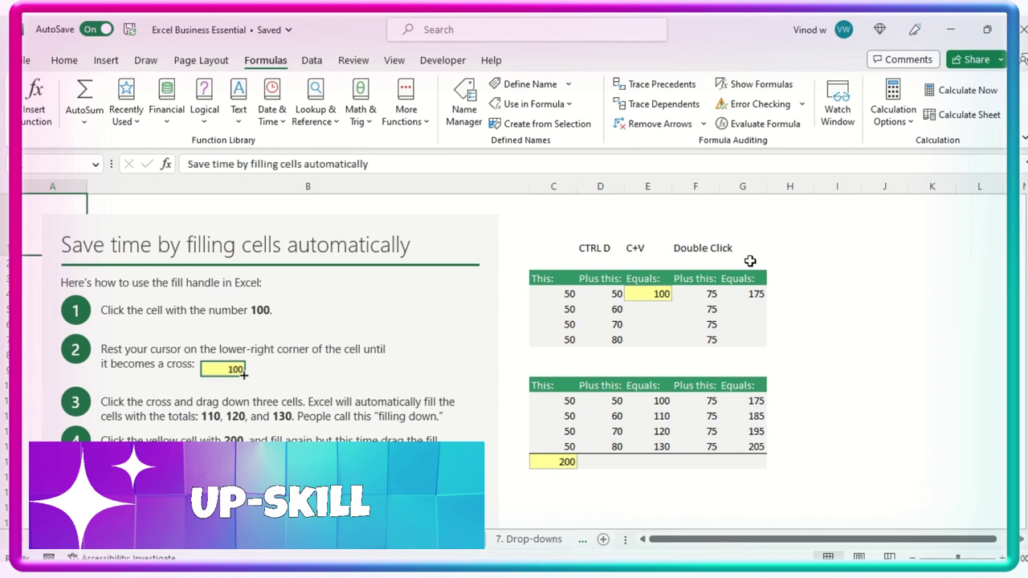
left_click(790, 233)
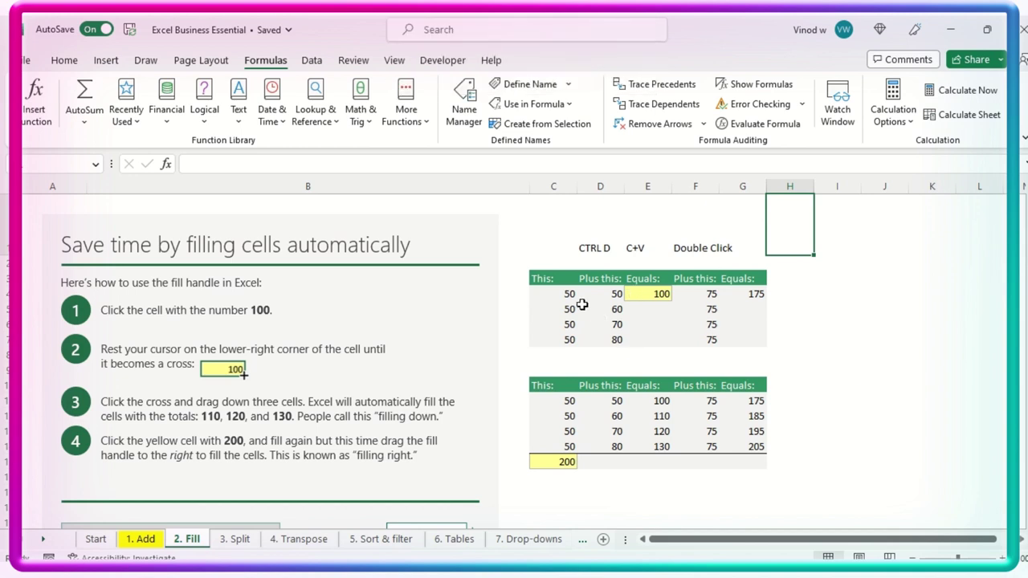
- Examine the upper practice table, the fill-method labels above it, and the SUM formula in the yellow cell E4
left_click_drag(551, 281, 738, 337)
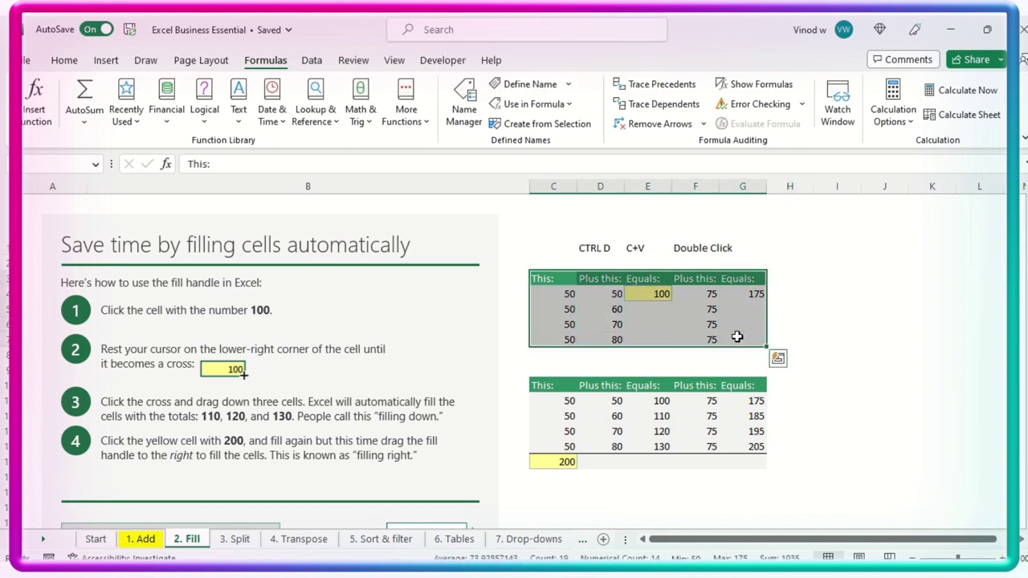
left_click(601, 250)
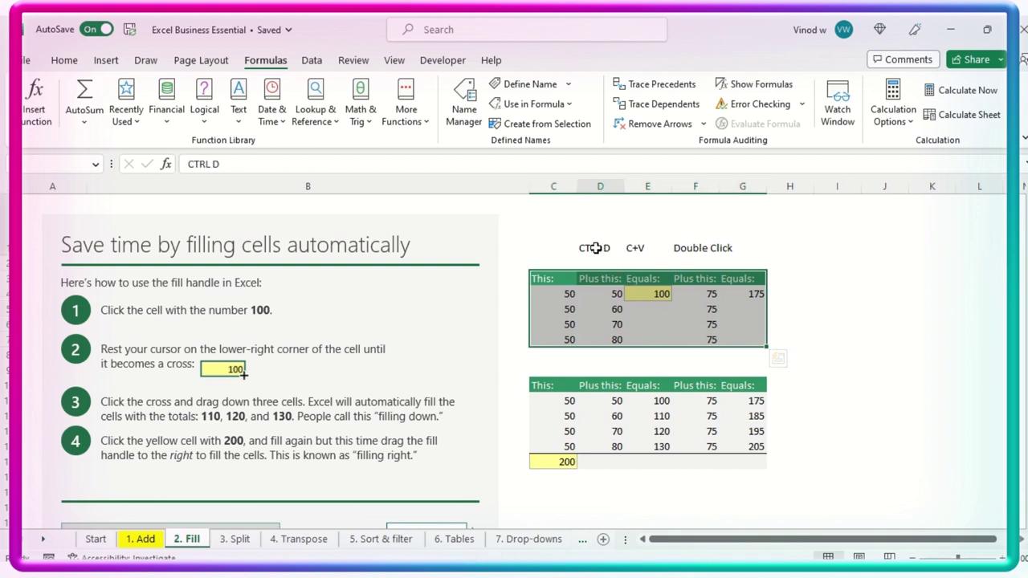
left_click(682, 249)
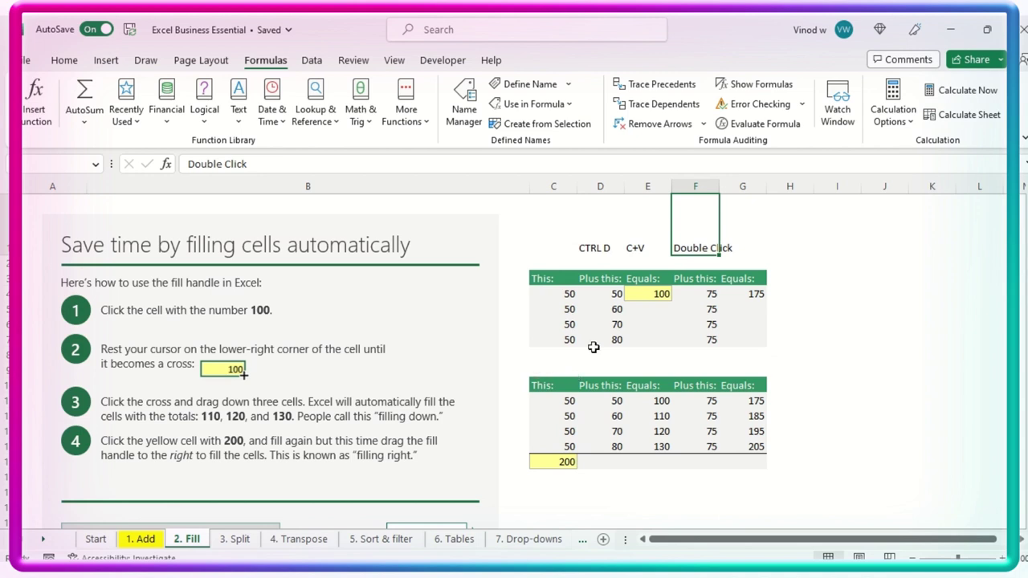
left_click_drag(555, 284, 554, 340)
left_click_drag(605, 278, 598, 340)
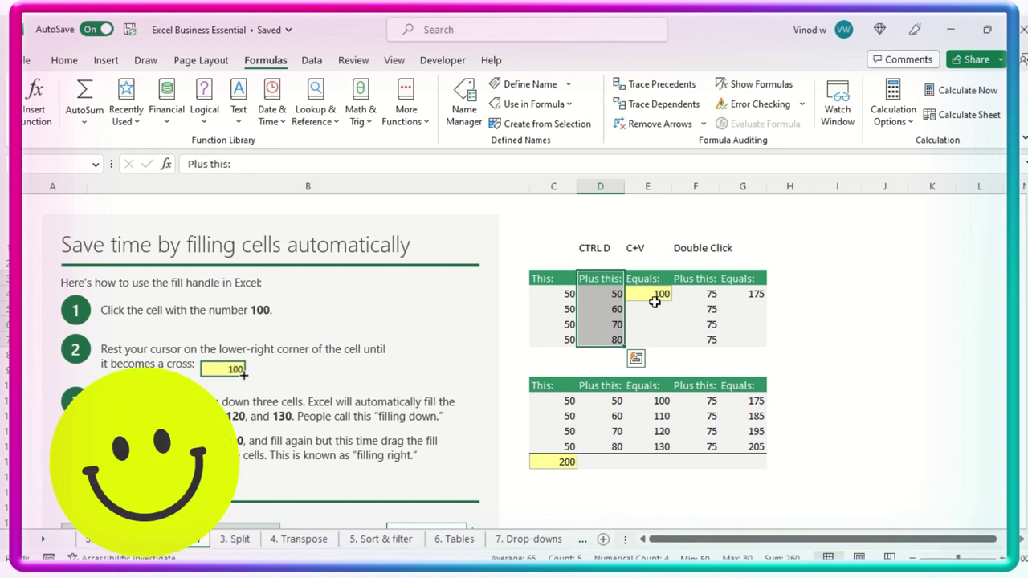
left_click(654, 294)
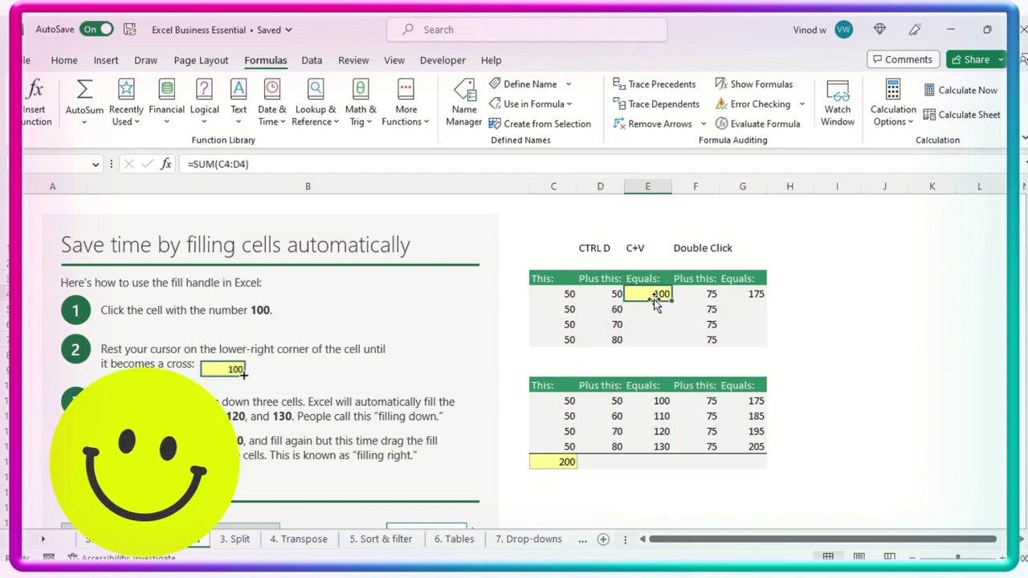
left_click(652, 306)
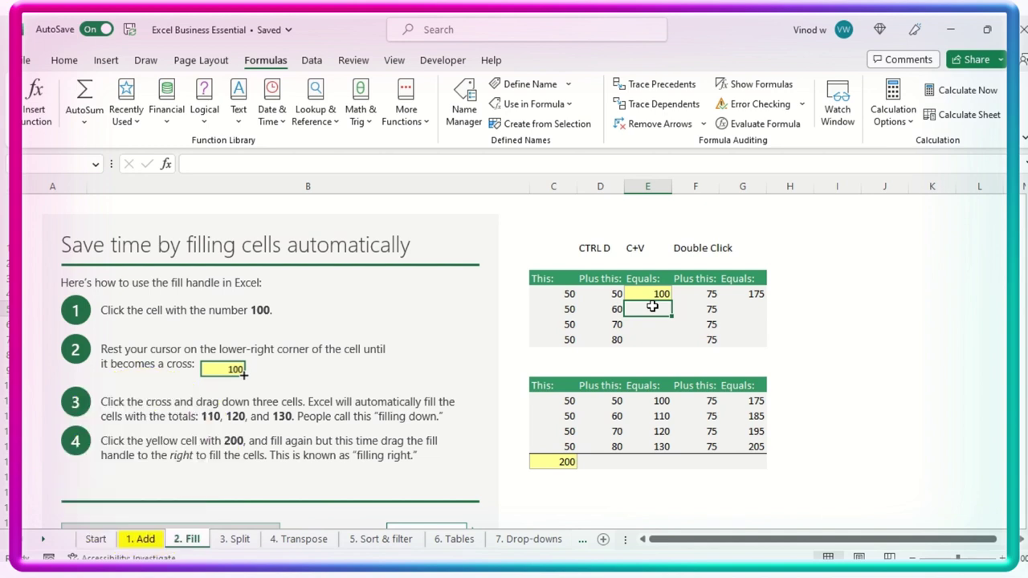
left_click(652, 297)
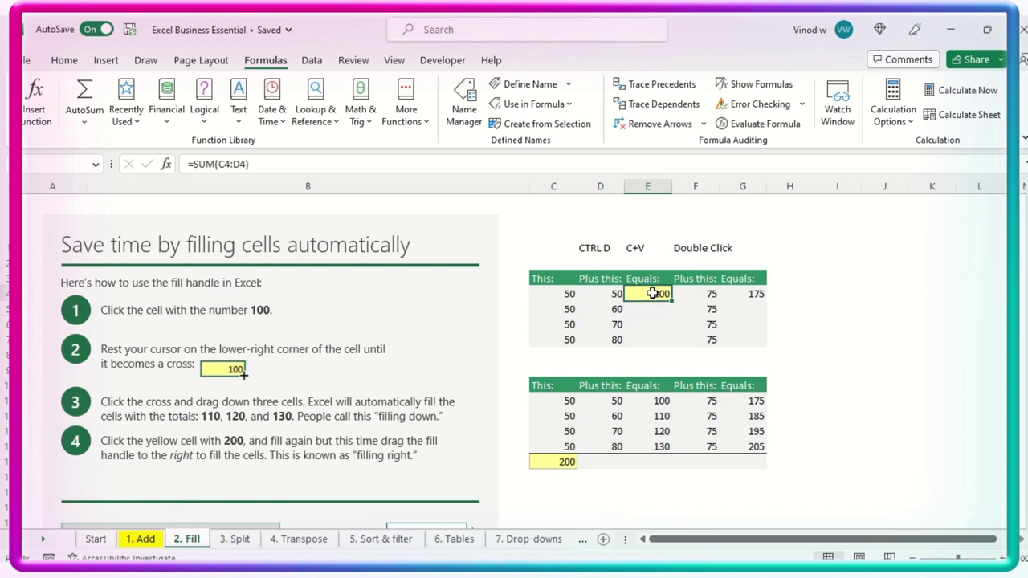
left_click(266, 160)
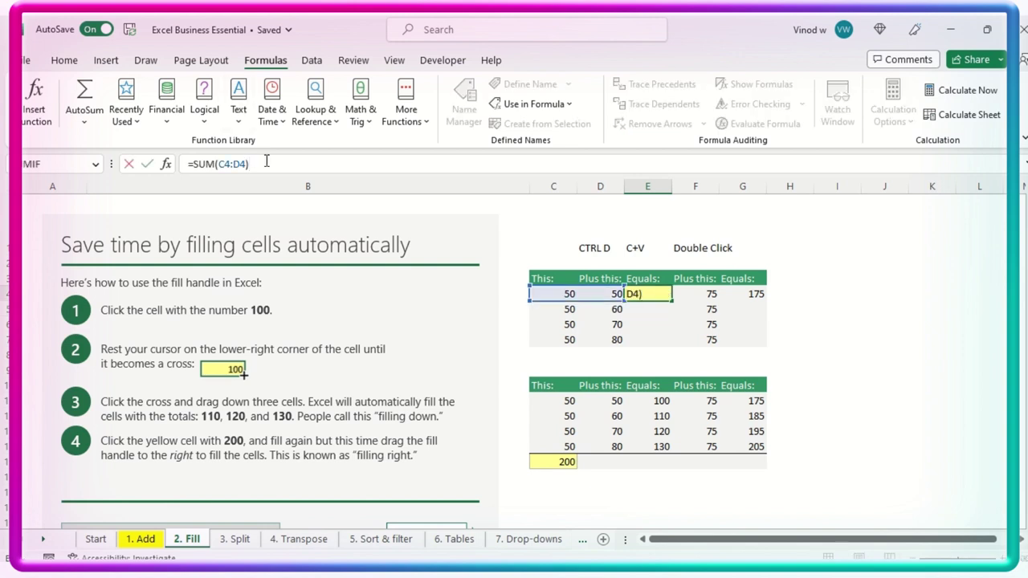
key("Escape")
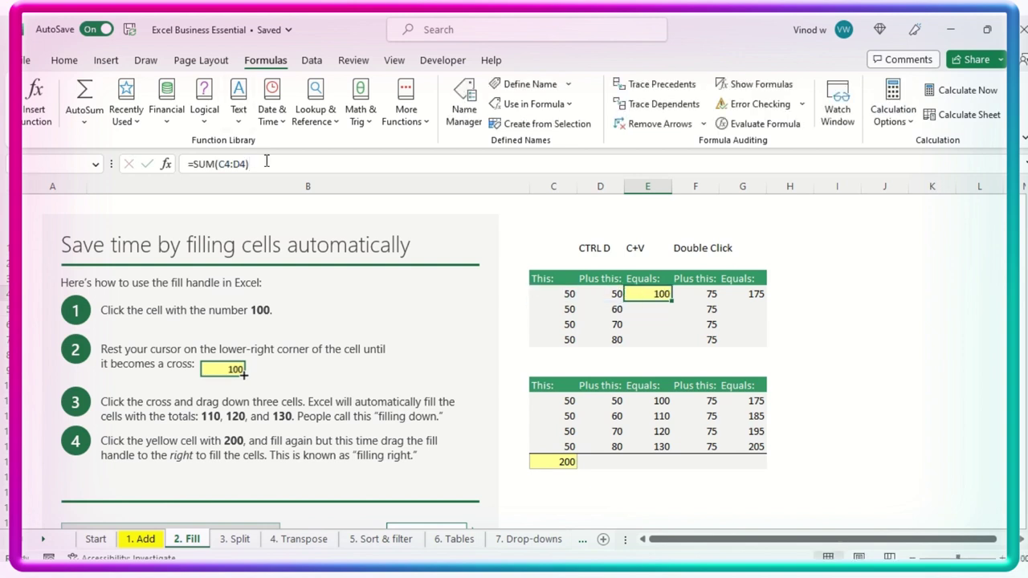
- Fill the SUM formula in E4 down through E7 and inspect the copied formulas
left_click_drag(673, 303, 673, 347)
left_click(664, 309)
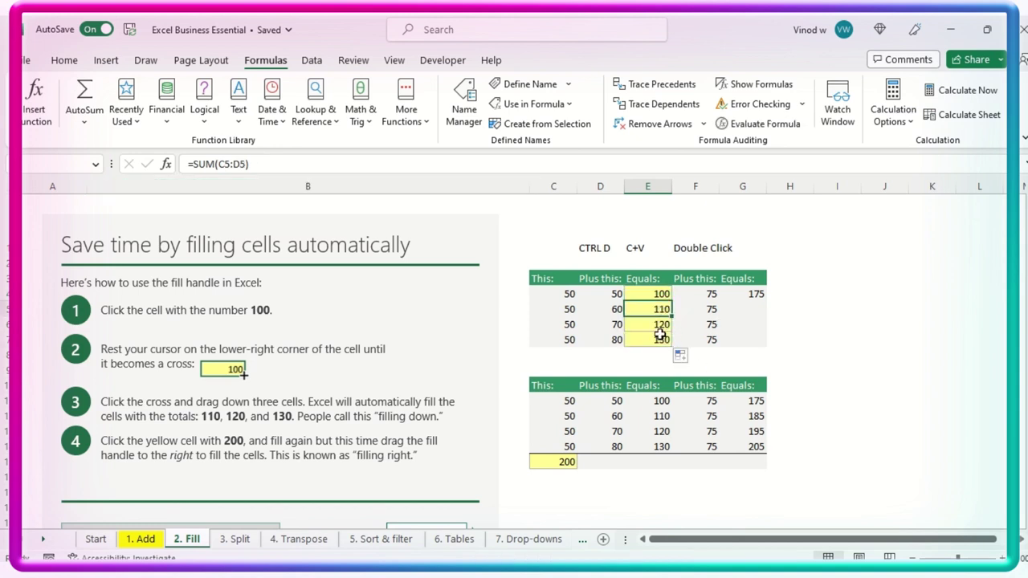
left_click(663, 296)
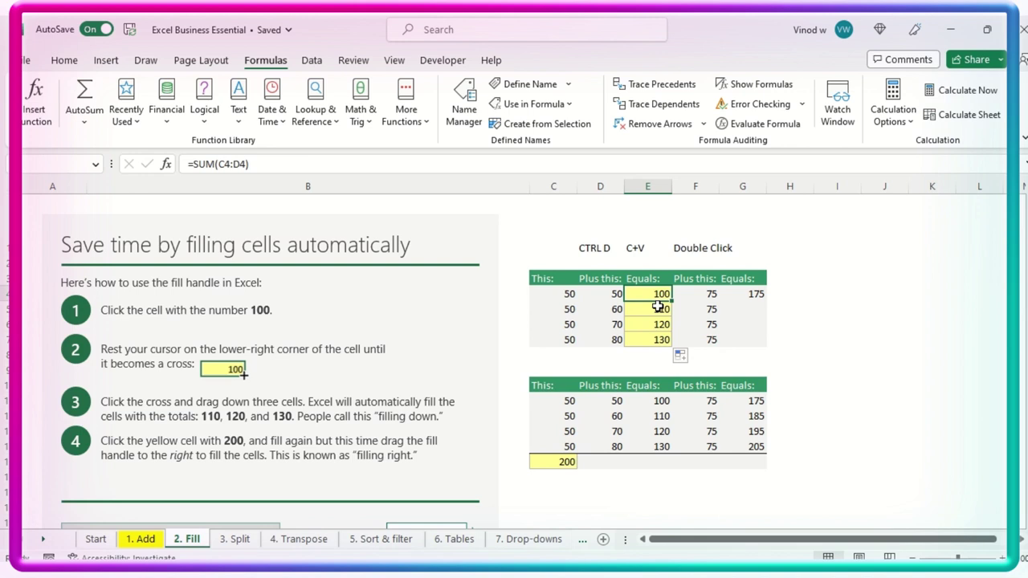
left_click(659, 310)
left_click(657, 338)
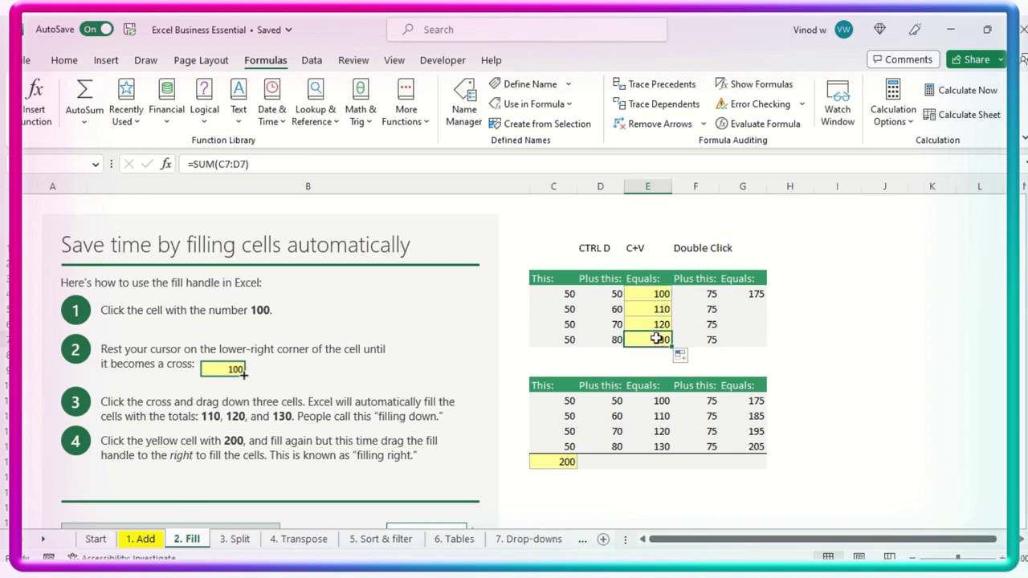
left_click(660, 325)
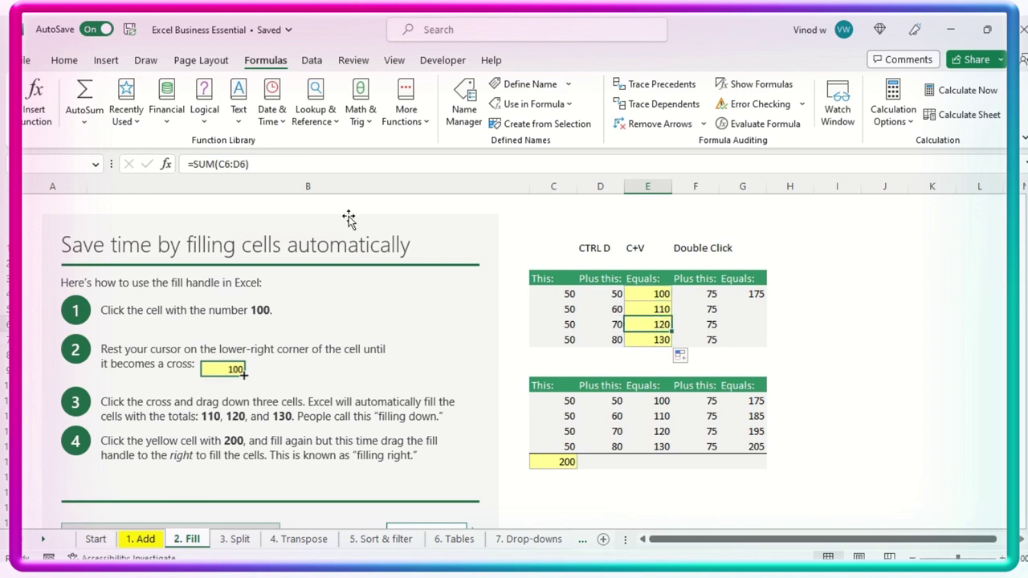
left_click(304, 165)
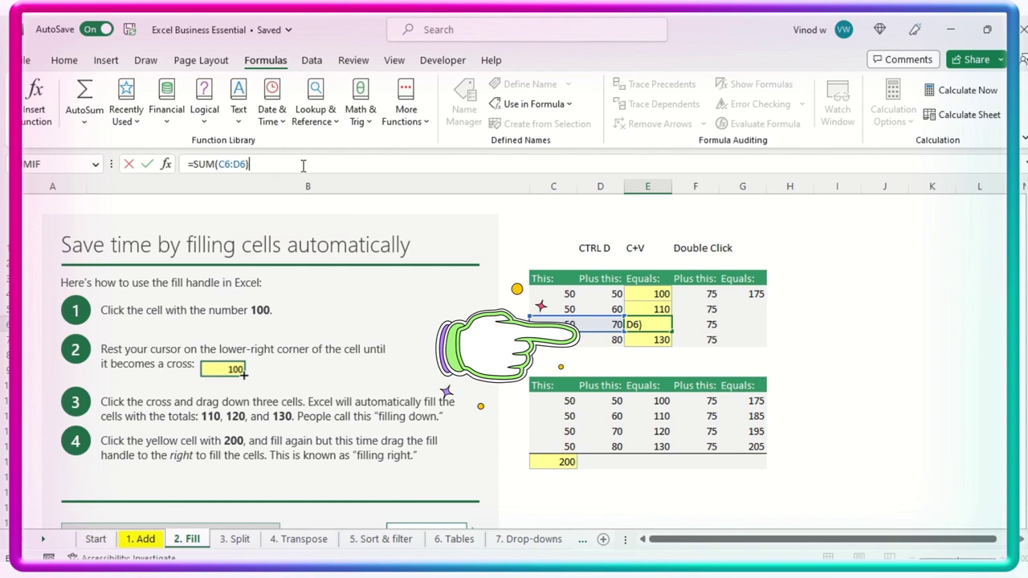
key("Escape")
key("ctrl+v")
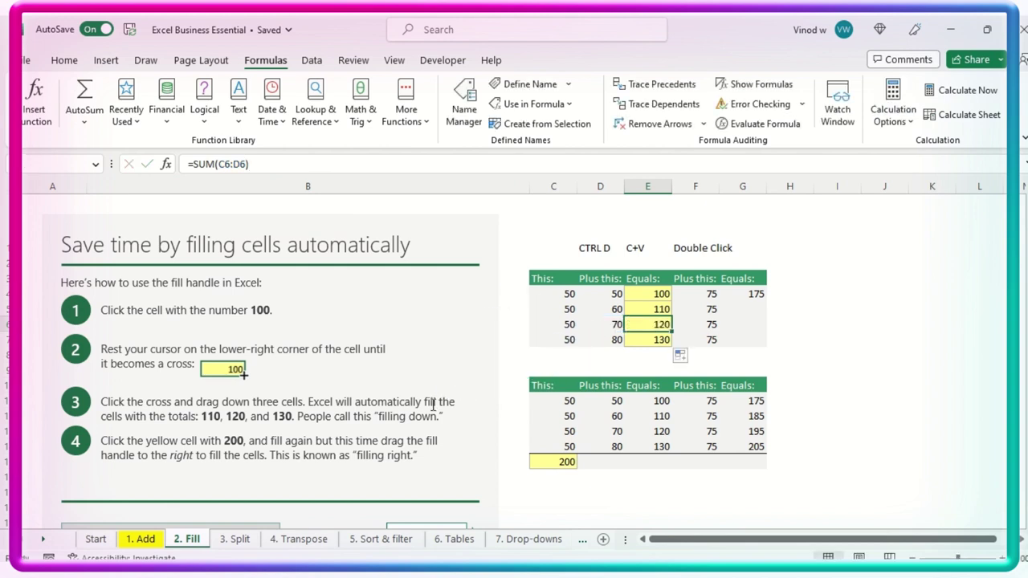
- Review the first two fill-handle instructions and undo the fill below E4
left_click(274, 312)
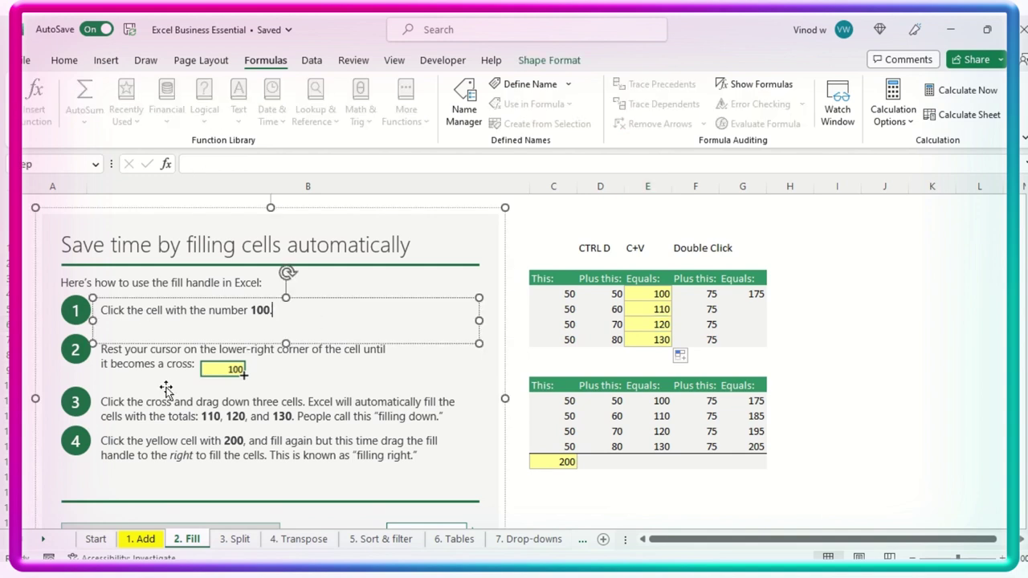
left_click(151, 351)
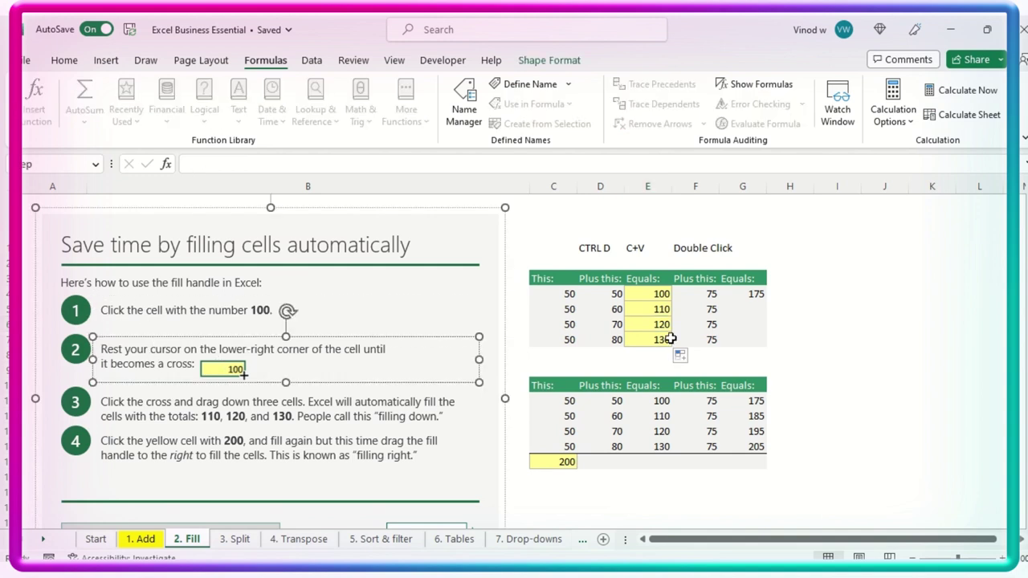
left_click(655, 308)
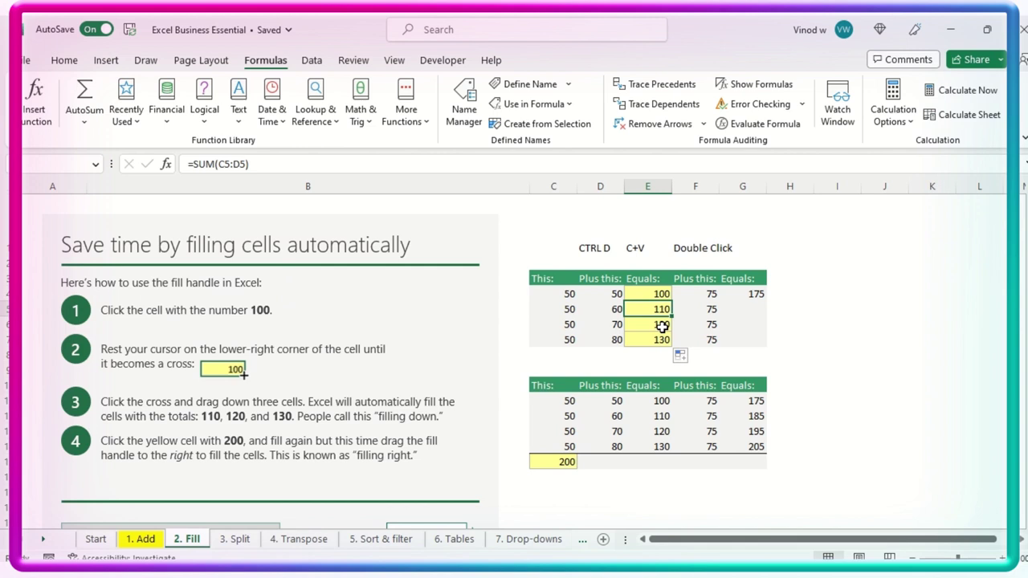
key("ctrl+z")
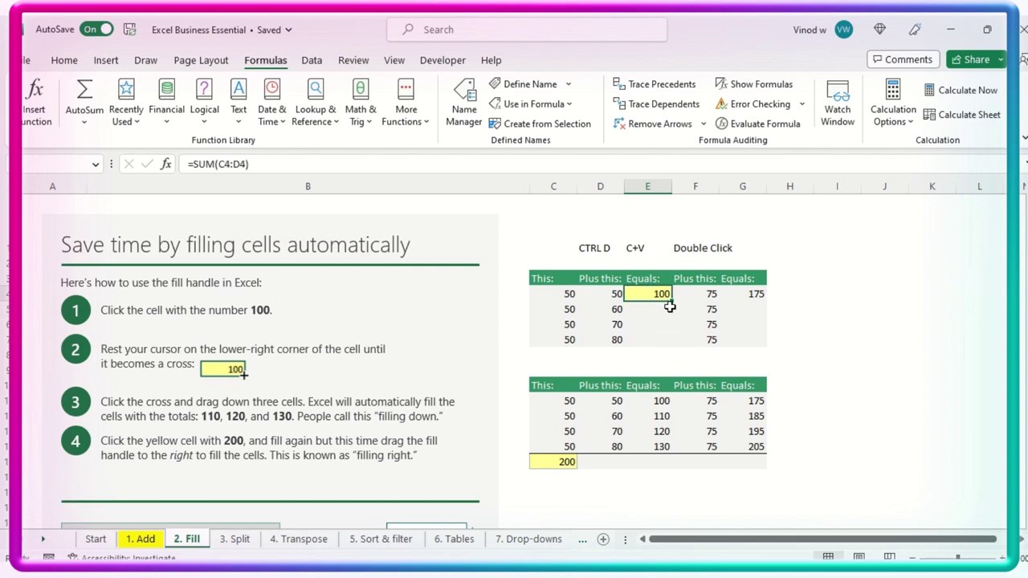
- Fill the SUM formulas in E4 and G4 down through row 7 and inspect the copied formula in G5
double_click(673, 301)
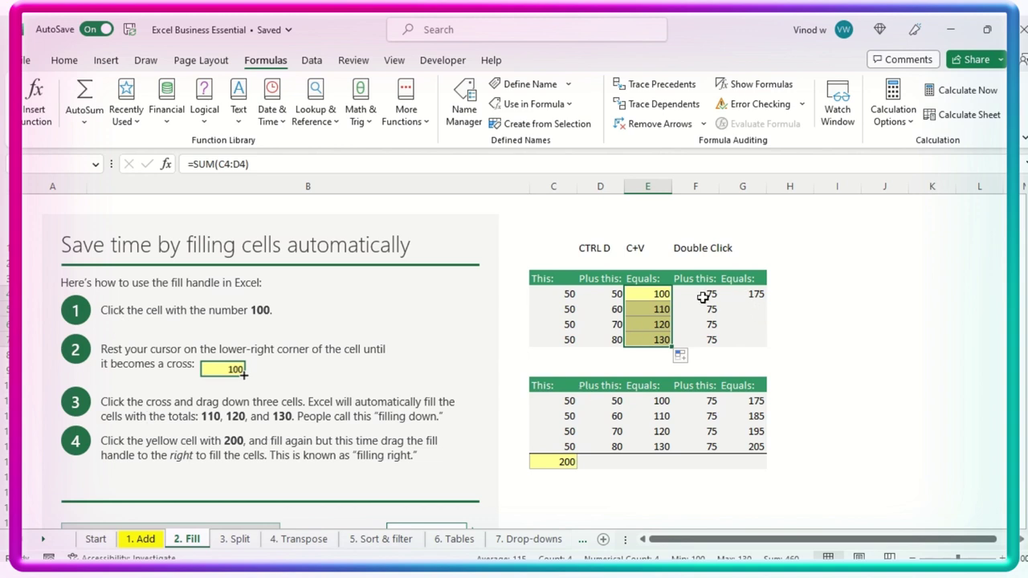
left_click(750, 294)
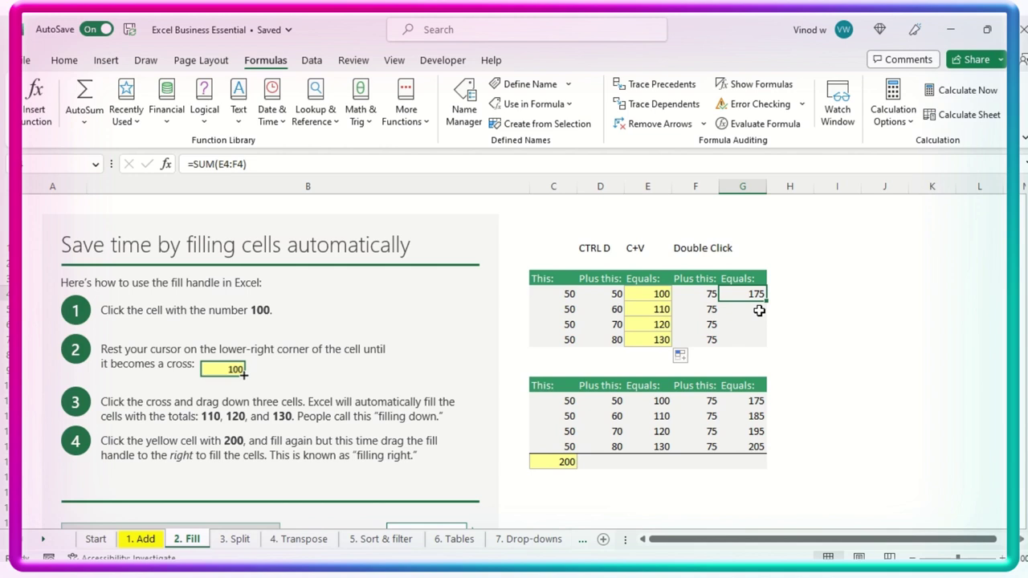
left_click_drag(767, 303, 774, 346)
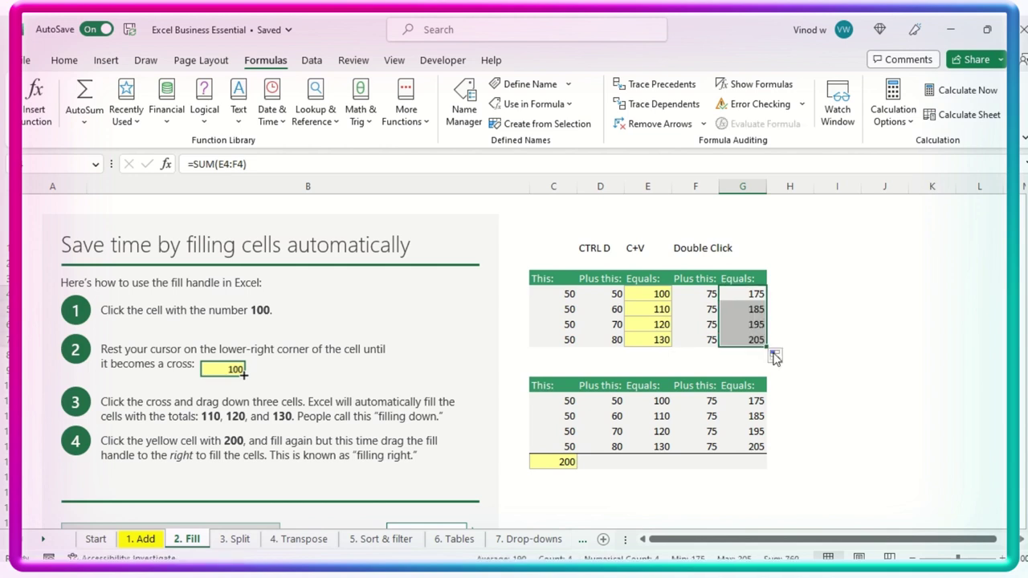
left_click(711, 311)
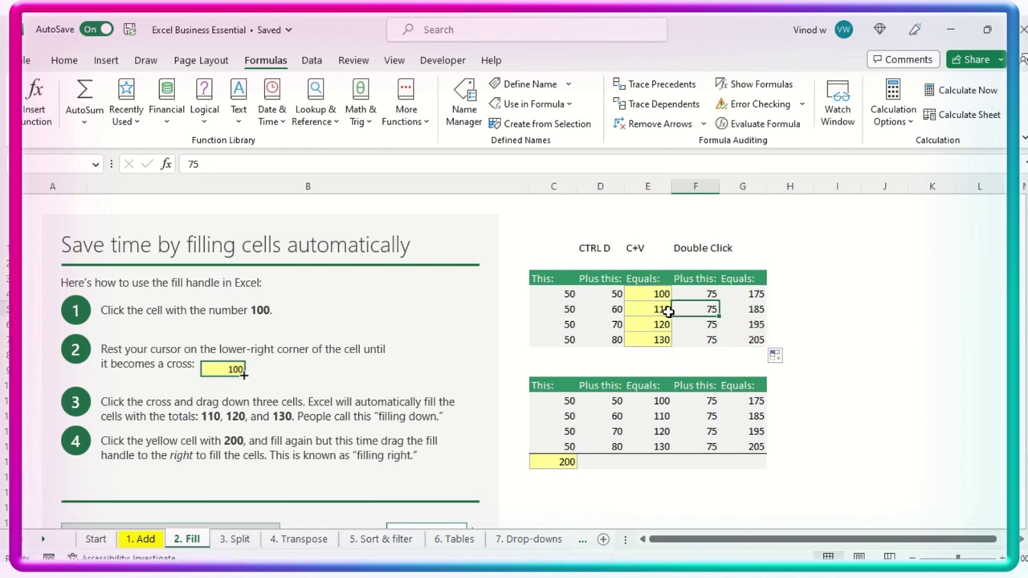
double_click(743, 308)
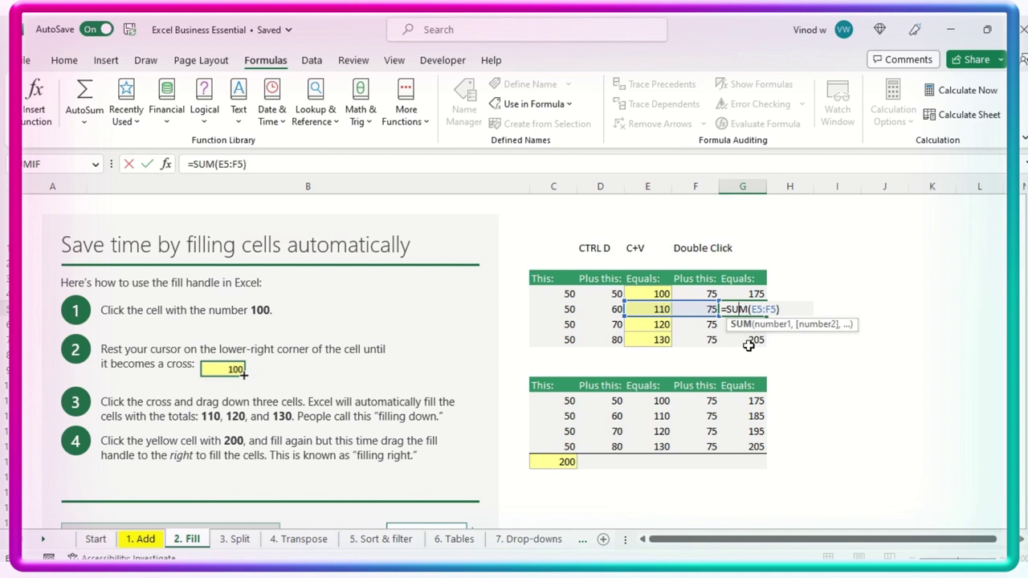
key("Escape")
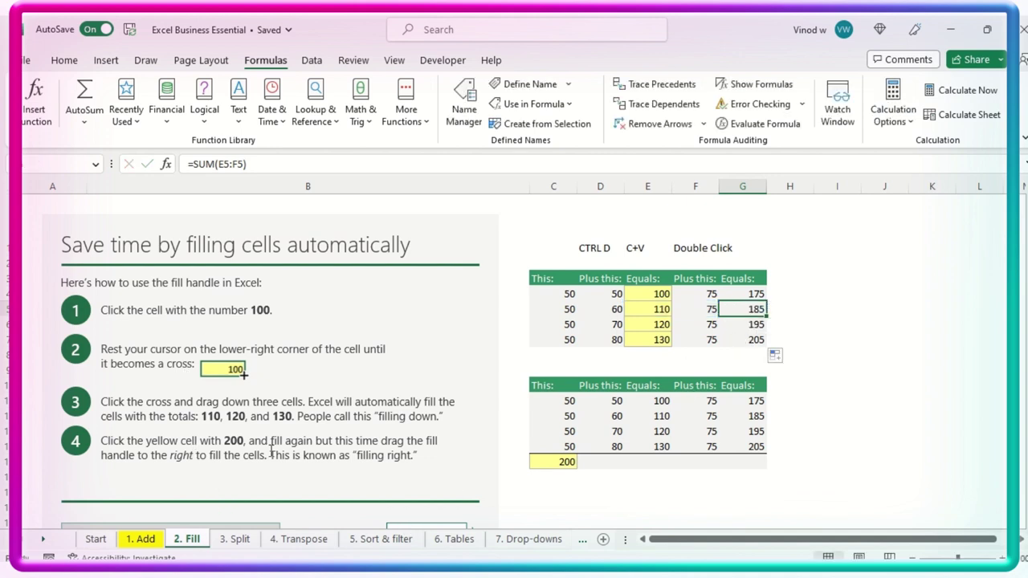
- Fill the column total in C15 of the lower table right through G15 and review both filled ranges
left_click(559, 464)
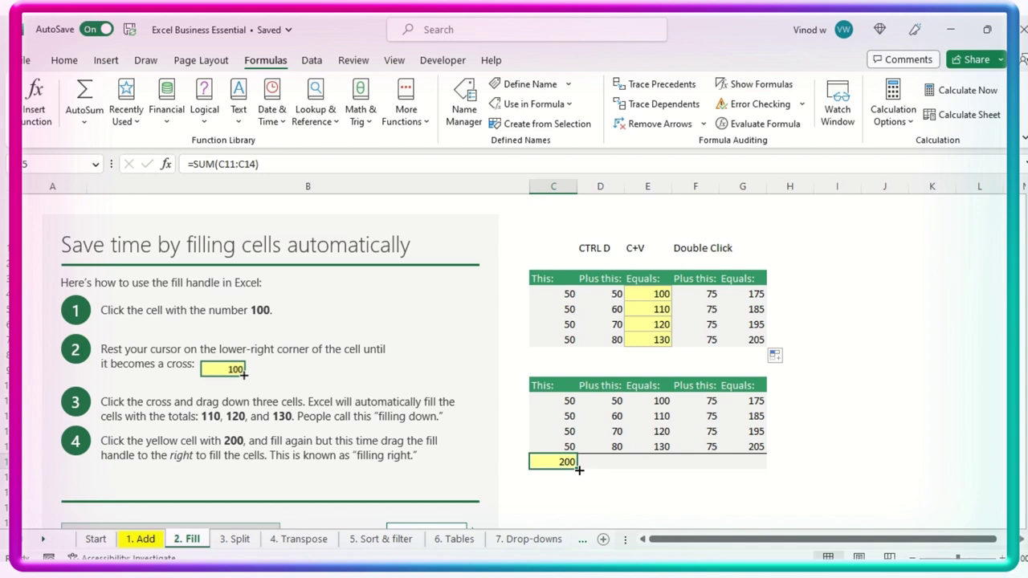
left_click_drag(579, 470, 764, 466)
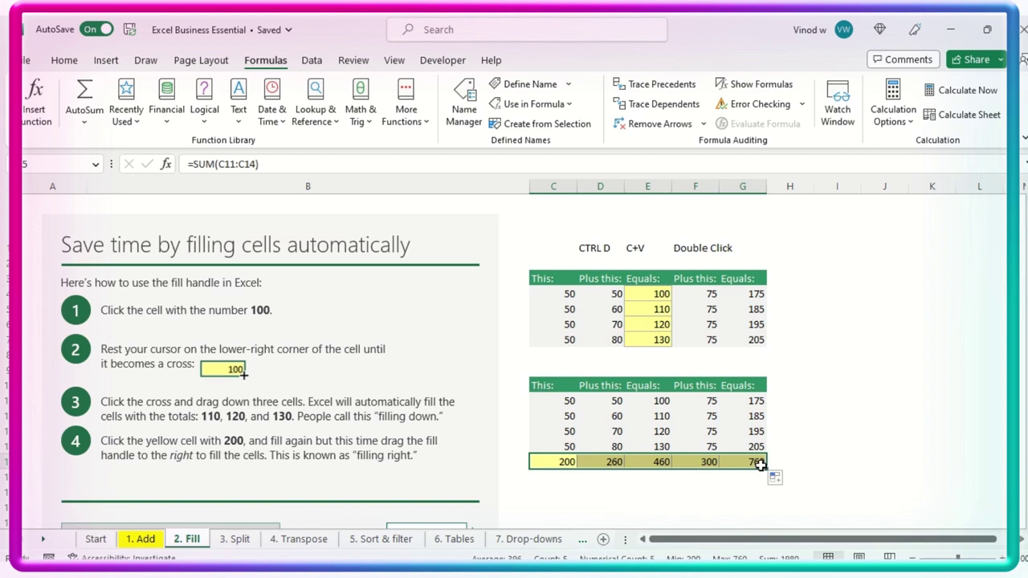
left_click_drag(659, 294, 660, 340)
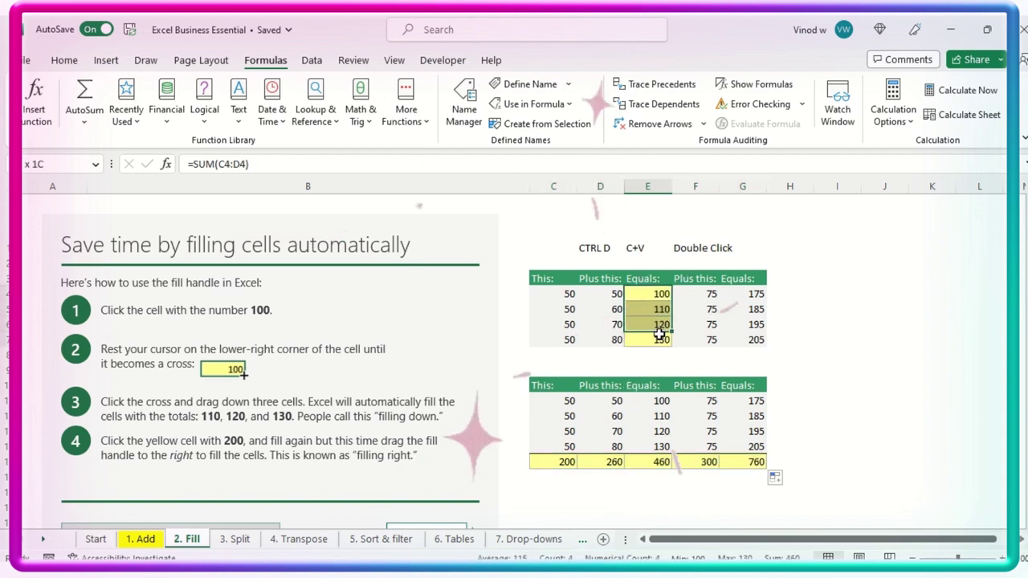
key("ctrl+v")
left_click_drag(570, 462, 764, 466)
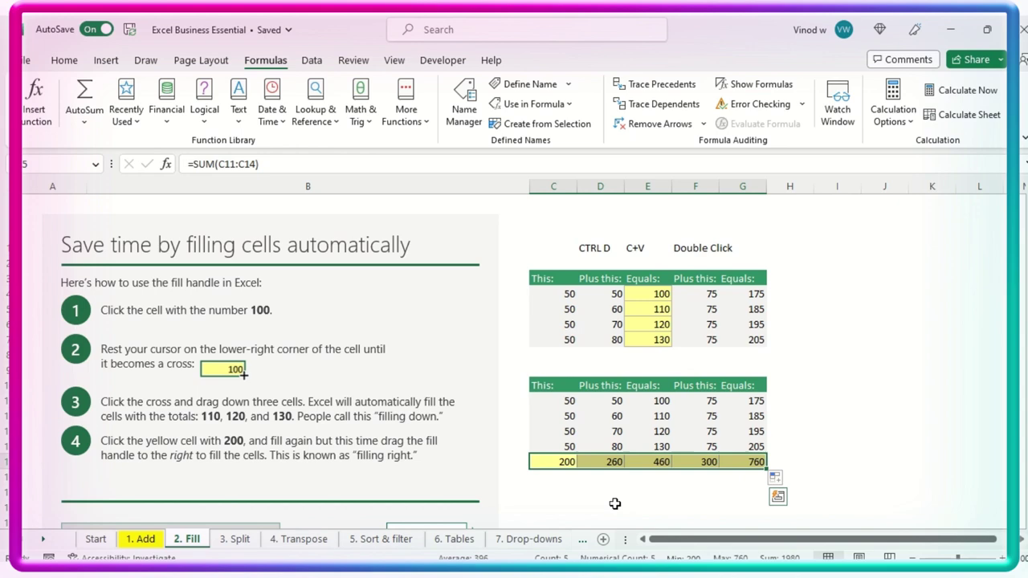
- Examine the Fill a series section and its practice tables farther down the worksheet
scroll(564, 498, "down", 1)
scroll(567, 494, "down", 2)
scroll(586, 476, "down", 5)
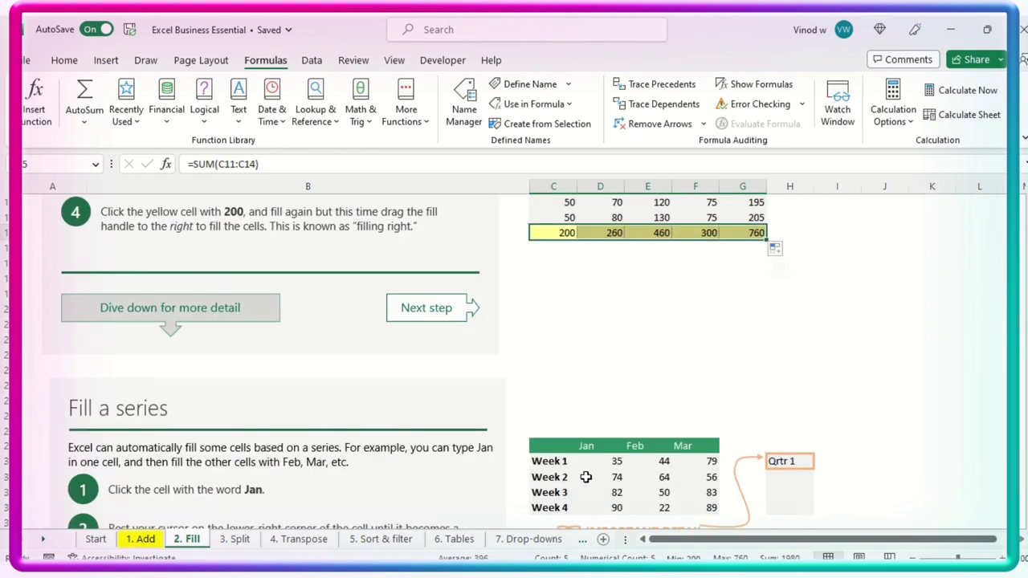
scroll(587, 476, "down", 2)
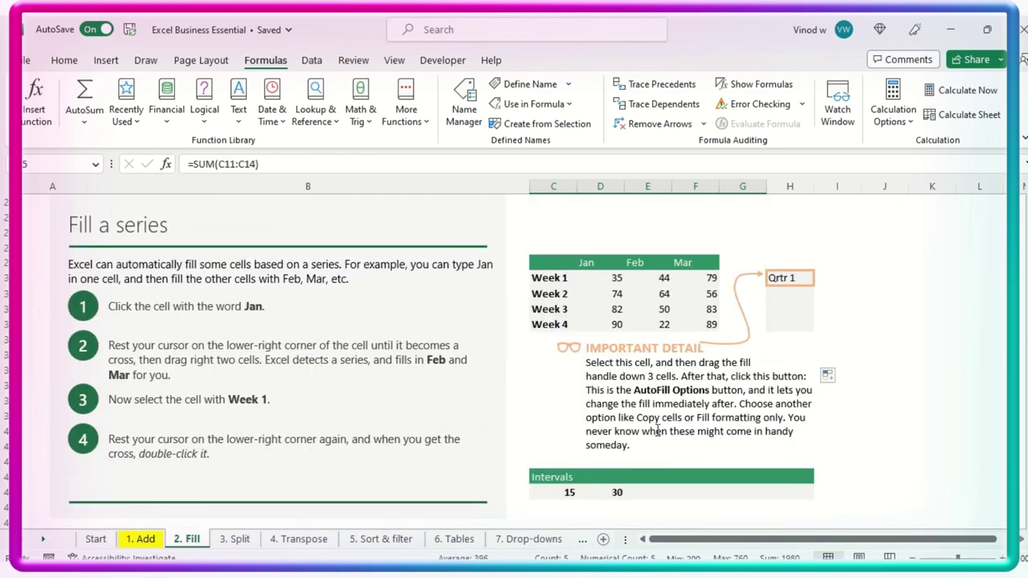
scroll(648, 375, "up", 4)
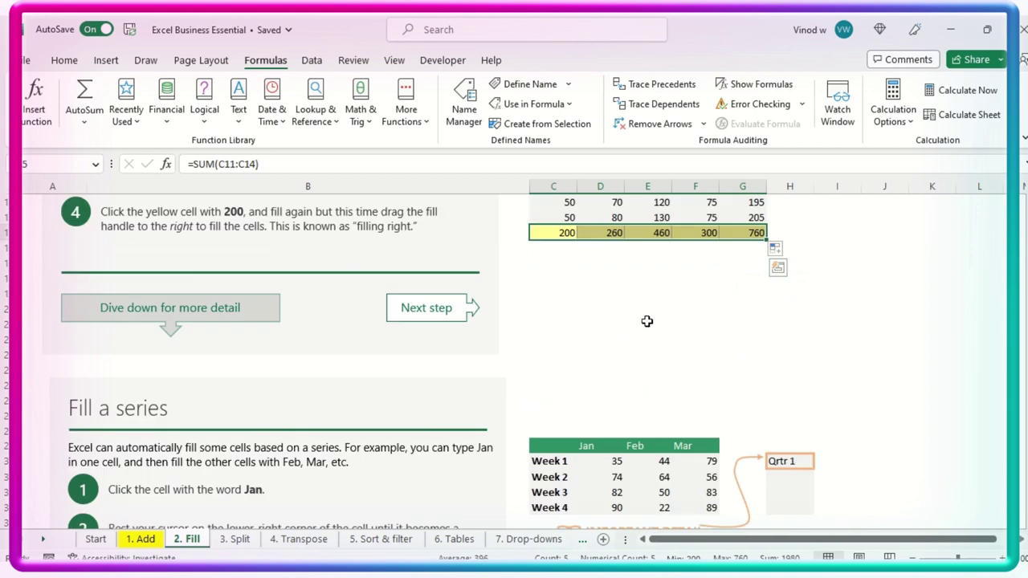
- Try Fill Formatting Only and Fill Without Formatting on the C15:G15 fill and set it back to Copy Cells
scroll(637, 389, "up", 2)
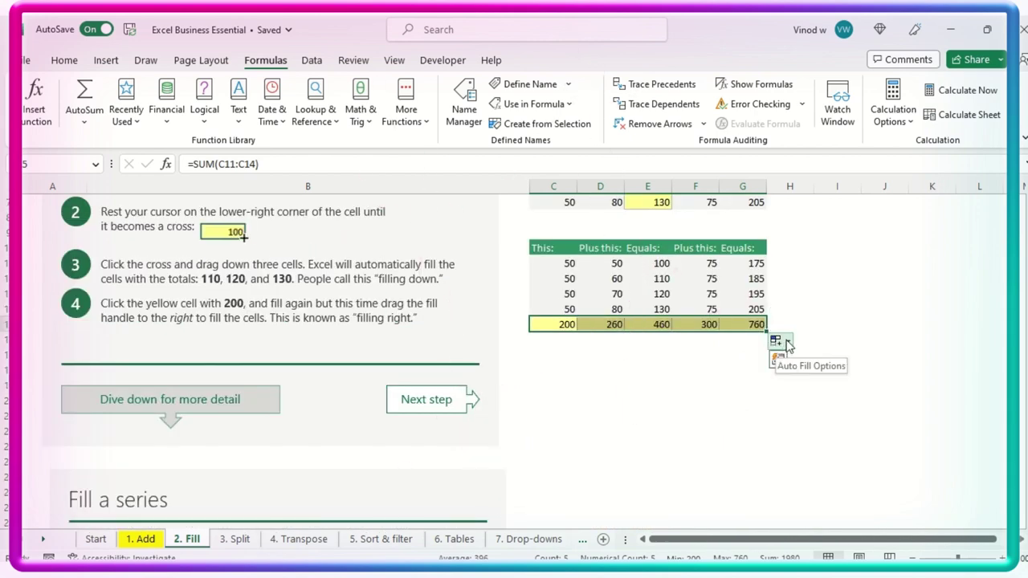
left_click(791, 345)
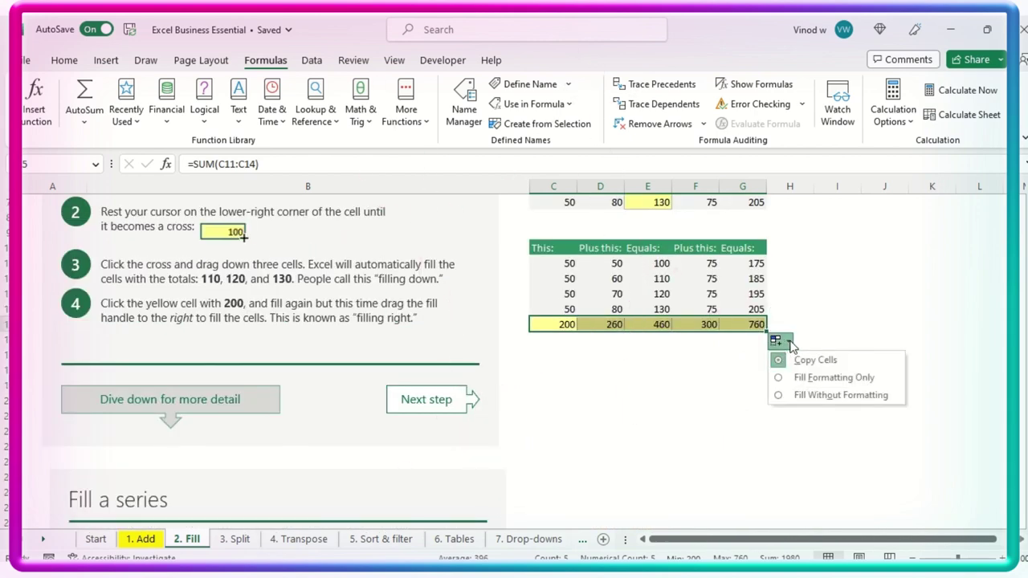
left_click(793, 384)
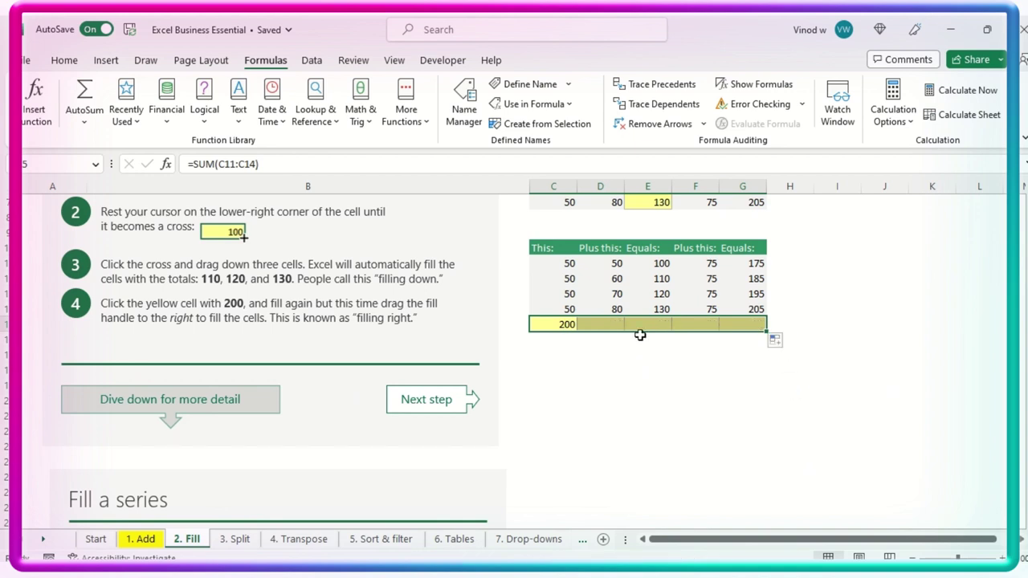
left_click(776, 340)
left_click(804, 402)
left_click(781, 347)
left_click(801, 360)
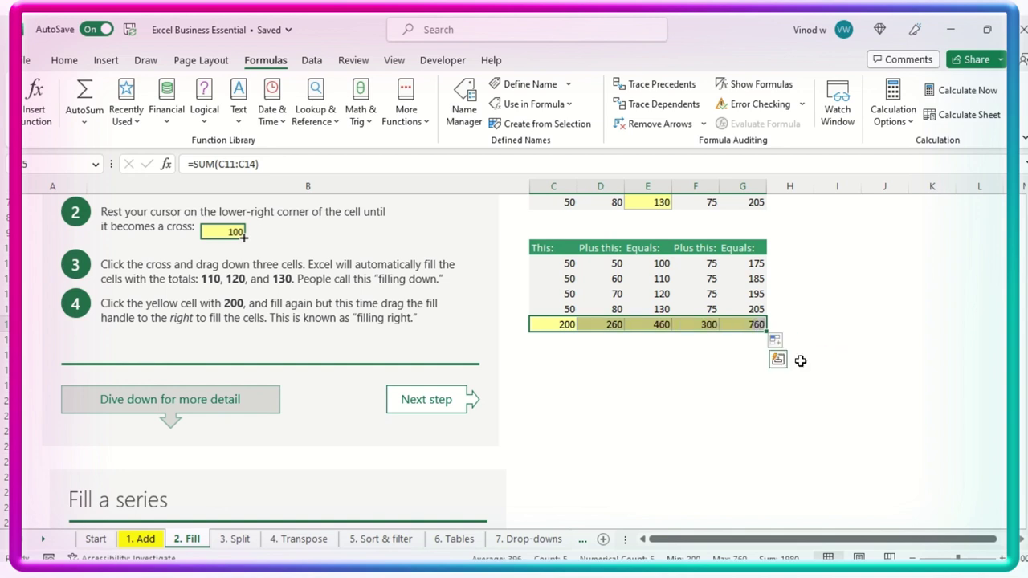
left_click(729, 362)
- Clear the totals in E5:E7 and refill them from the formula in E4, checking the Auto Fill options
scroll(677, 294, "up", 3)
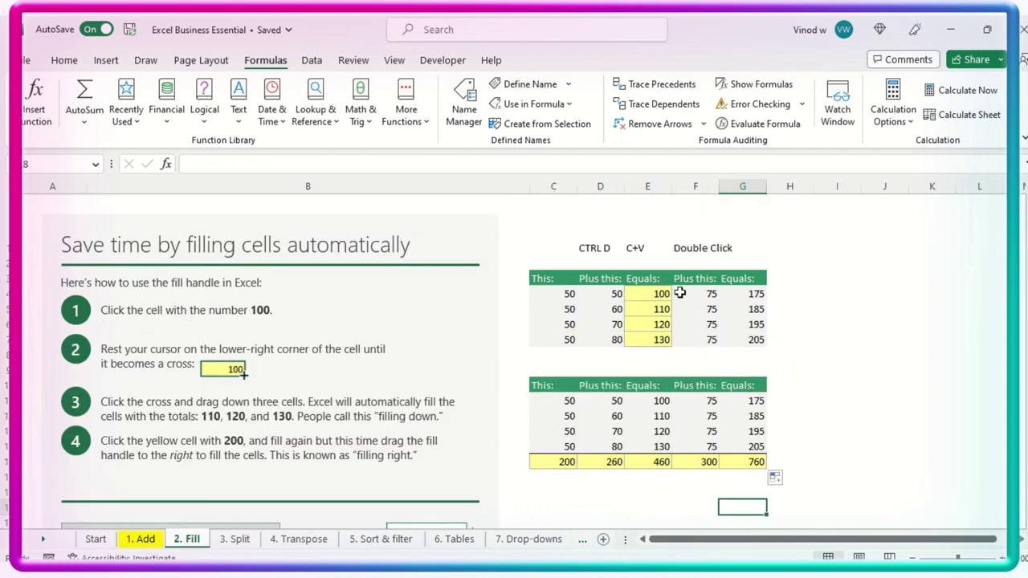
left_click(661, 298)
left_click_drag(662, 302, 661, 341)
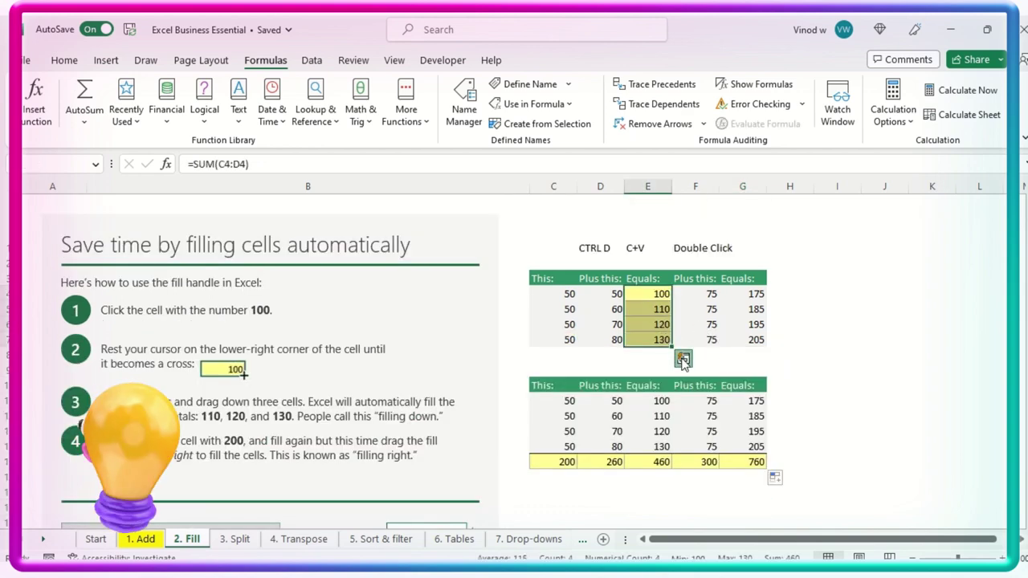
left_click(683, 359)
left_click(819, 319)
left_click(661, 294)
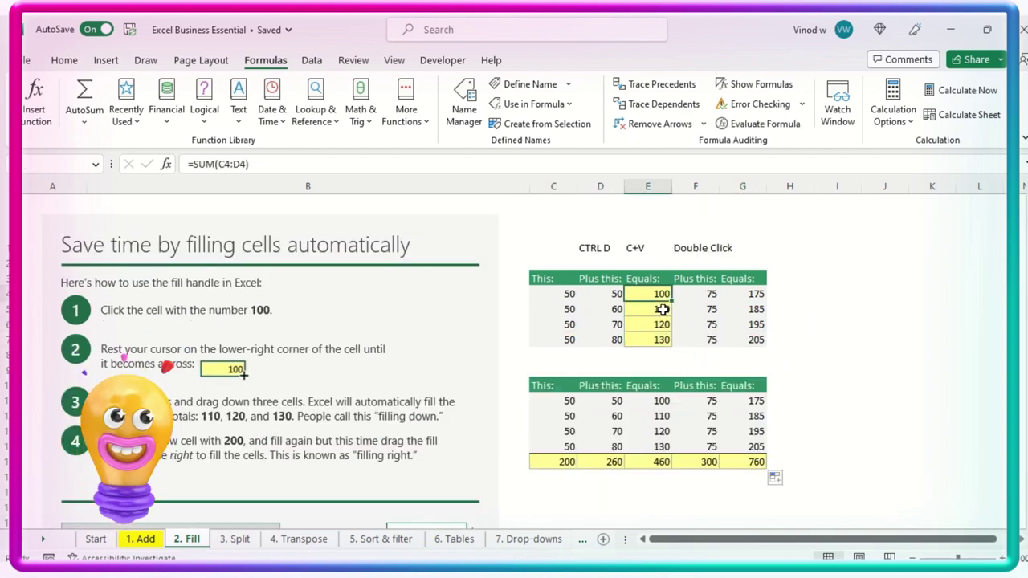
left_click_drag(661, 309, 665, 339)
key("Delete")
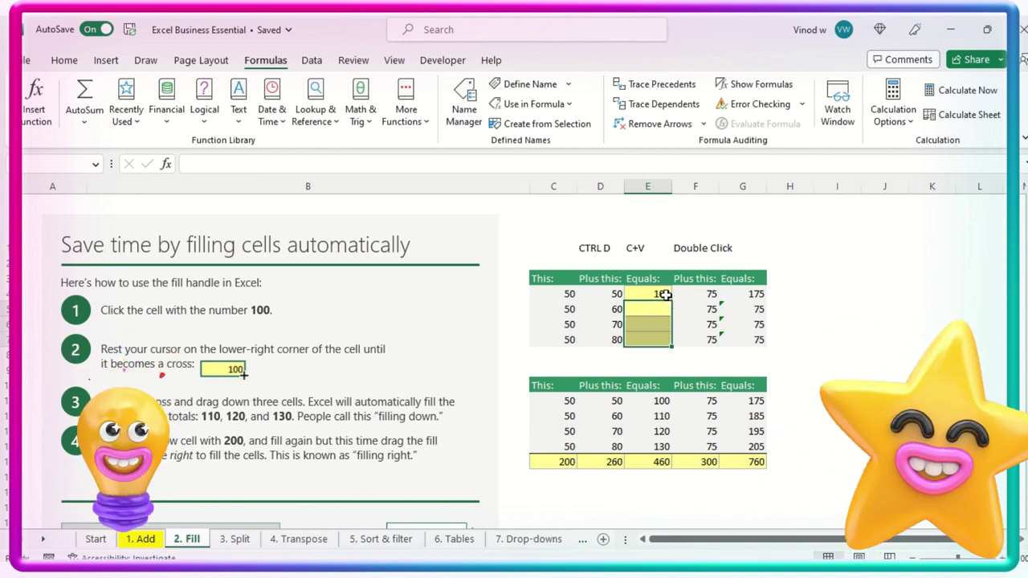
left_click_drag(662, 294, 671, 346)
left_click(683, 356)
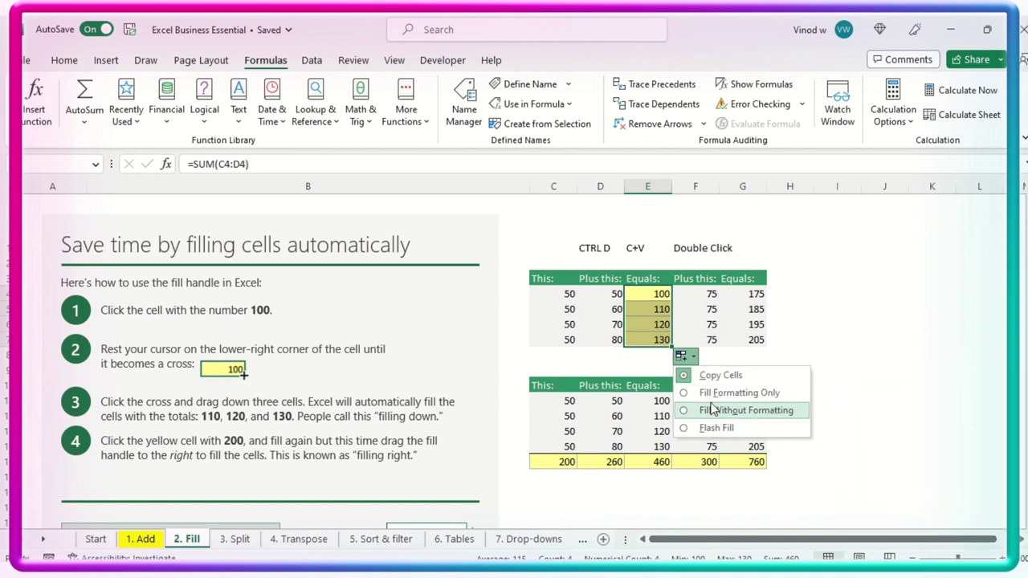
left_click(836, 303)
- Clear Feb and Mar in the Fill a series table and fill the months right from Jan in D29 through F29
scroll(780, 384, "down", 3)
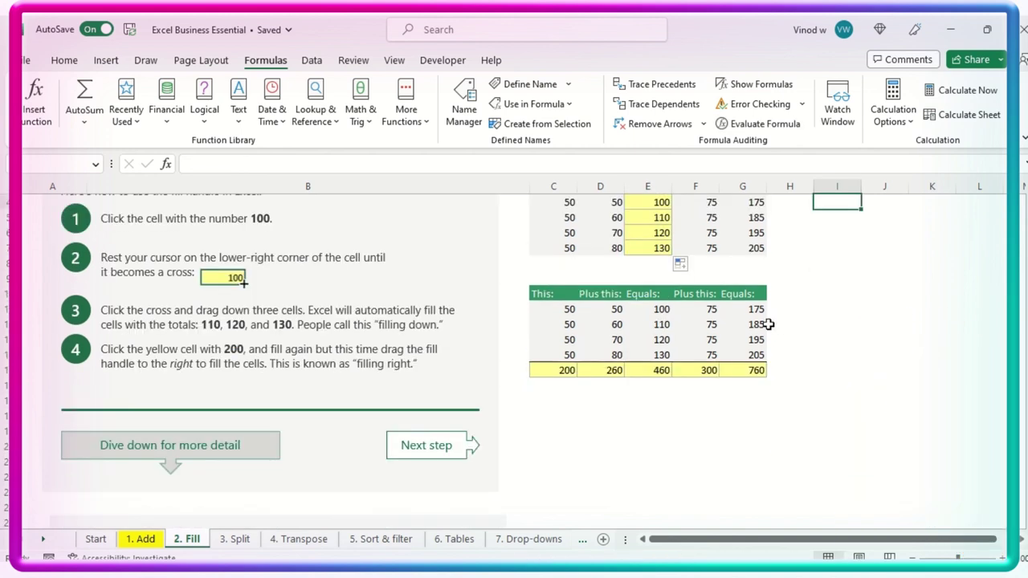
scroll(679, 373, "down", 3)
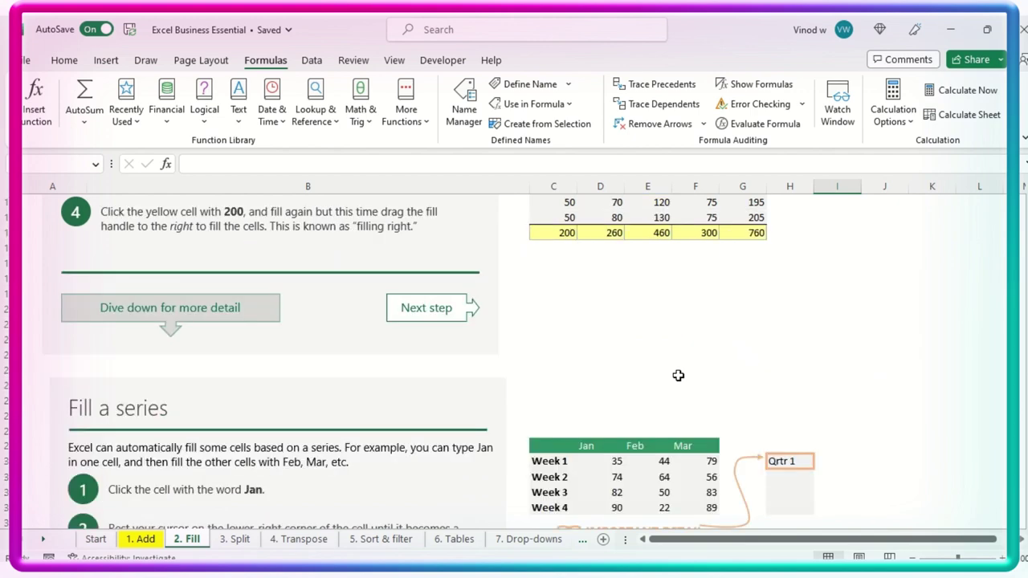
scroll(678, 375, "down", 3)
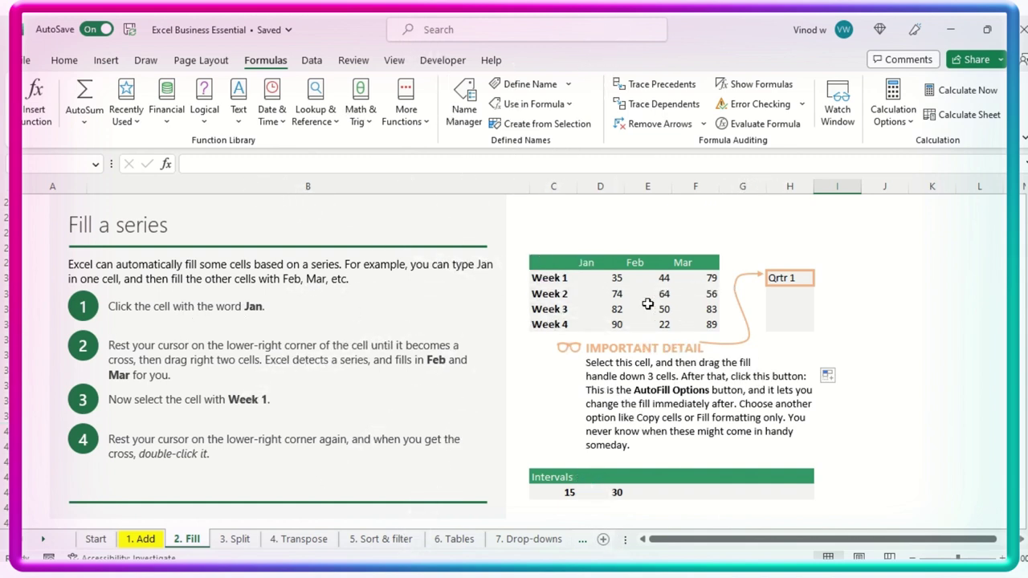
left_click(600, 262)
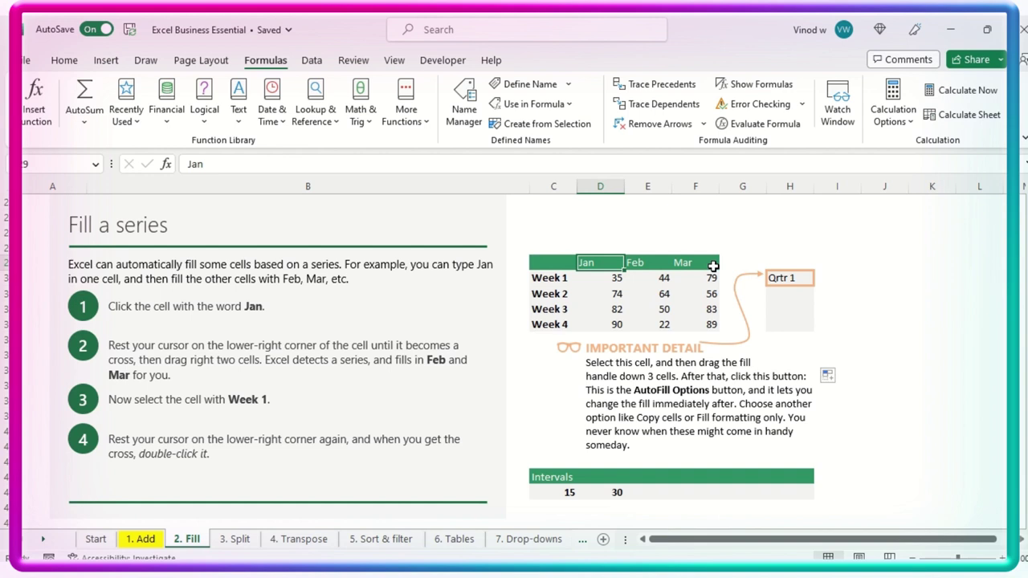
left_click(645, 266)
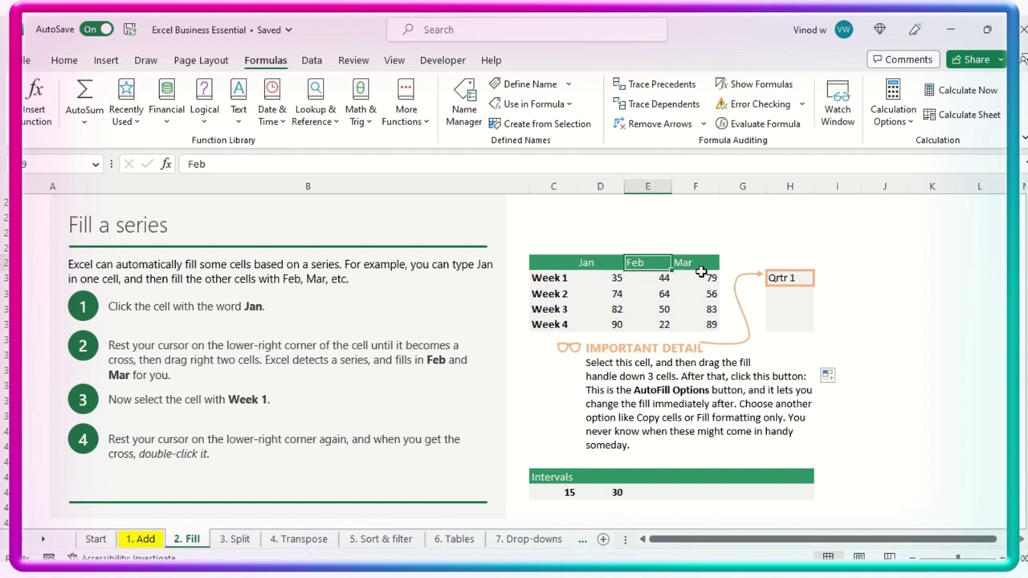
left_click(693, 265)
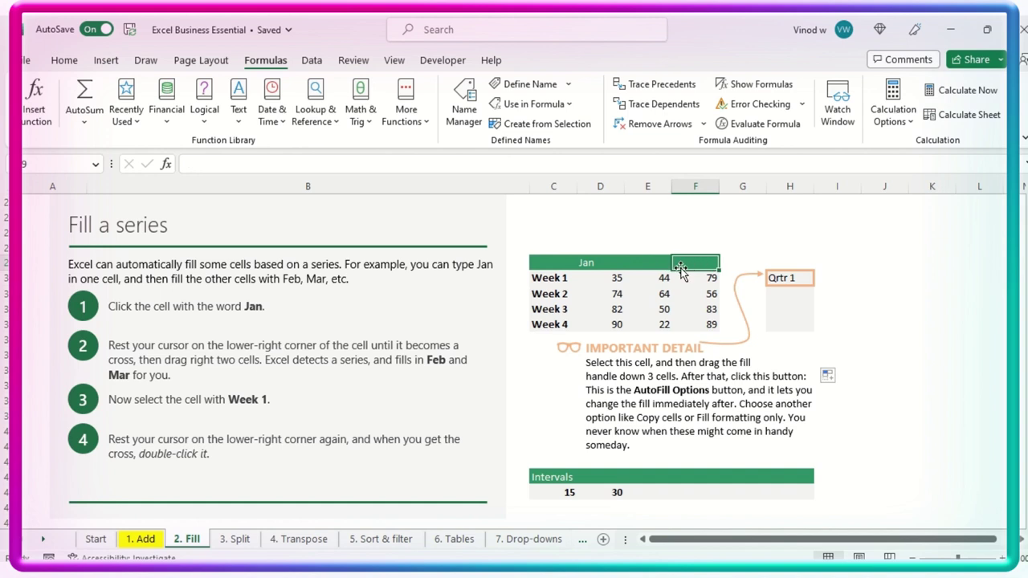
left_click(599, 265)
left_click_drag(624, 269, 721, 275)
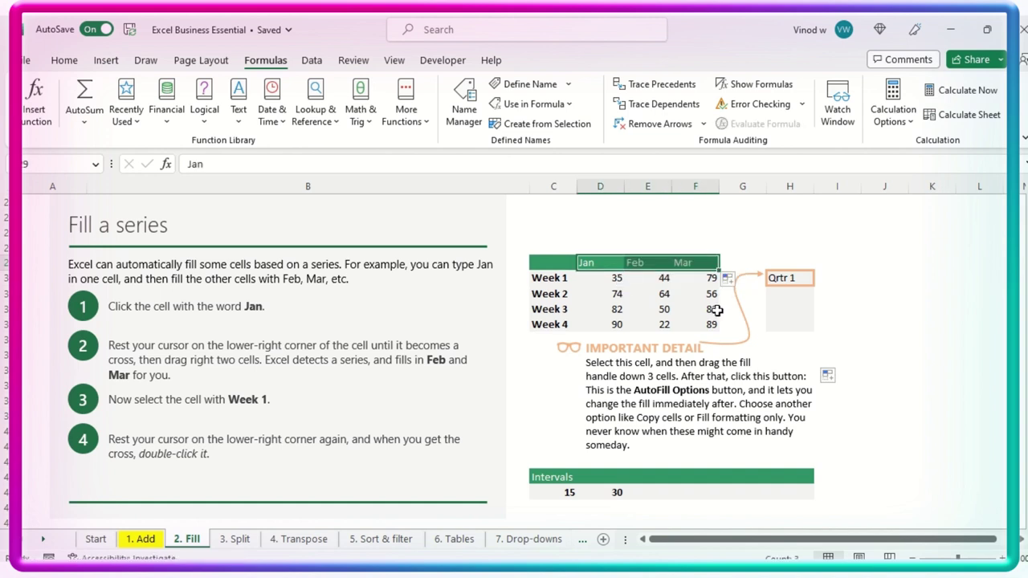
left_click(712, 309)
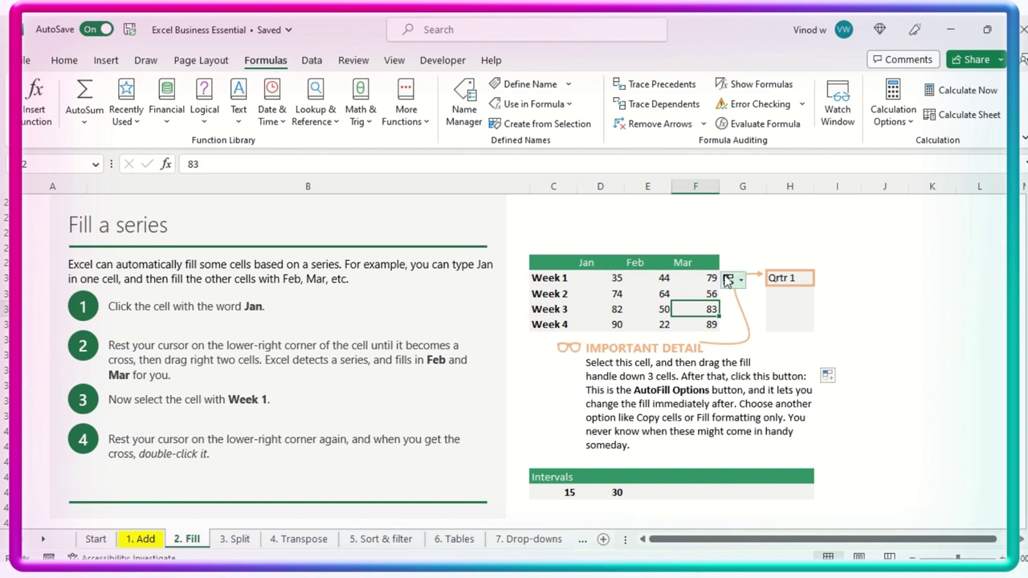
left_click(726, 278)
left_click(698, 240)
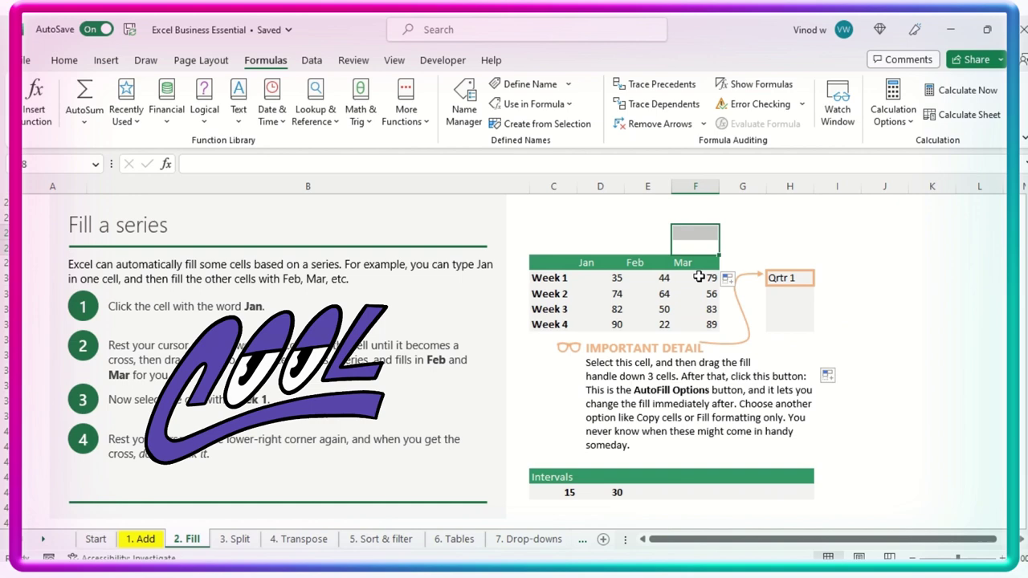
left_click(684, 297)
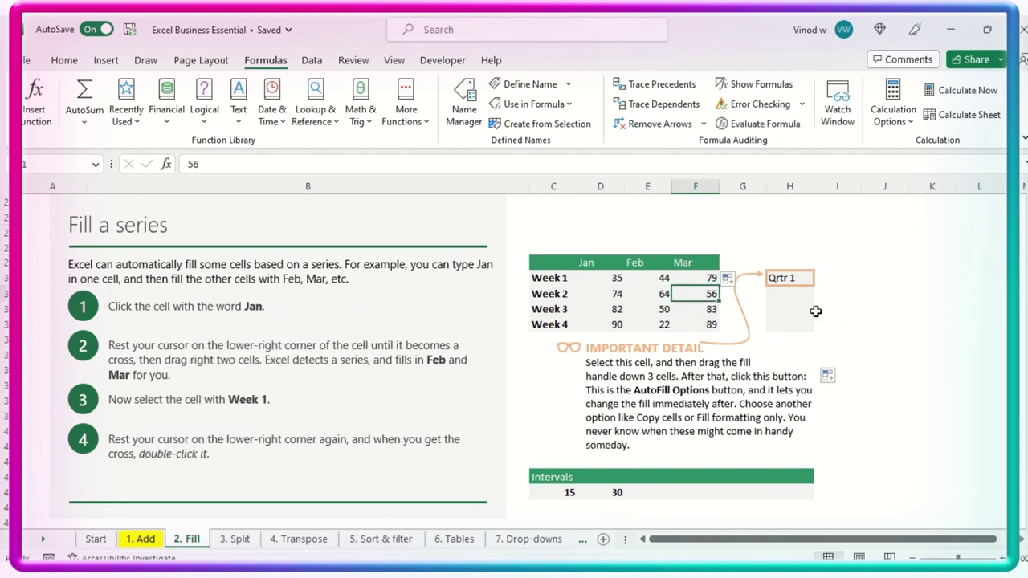
- Refill the week labels in C31:C33 down from the Week 1 cell in C30
left_click(567, 279)
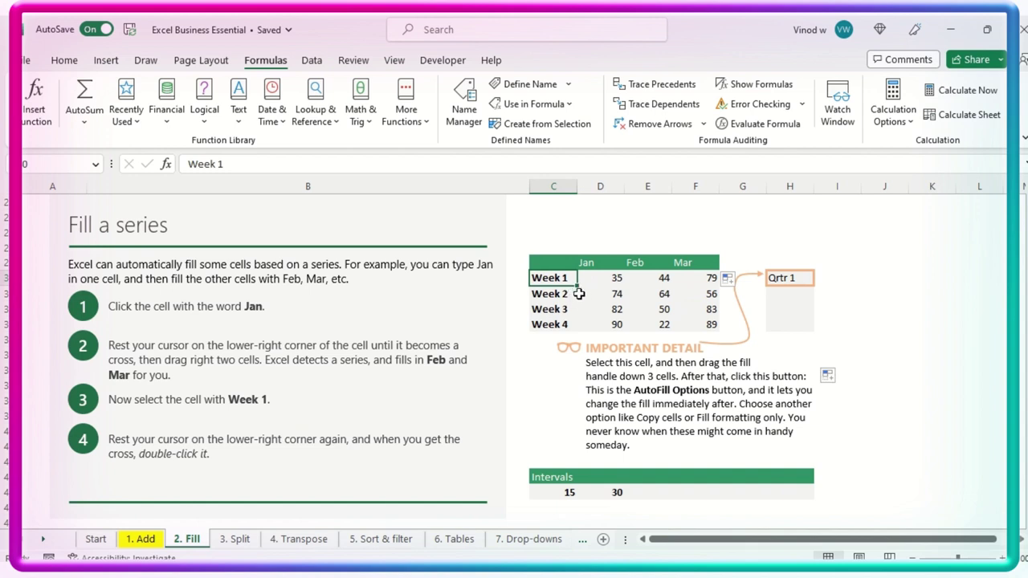
left_click_drag(578, 294, 571, 318)
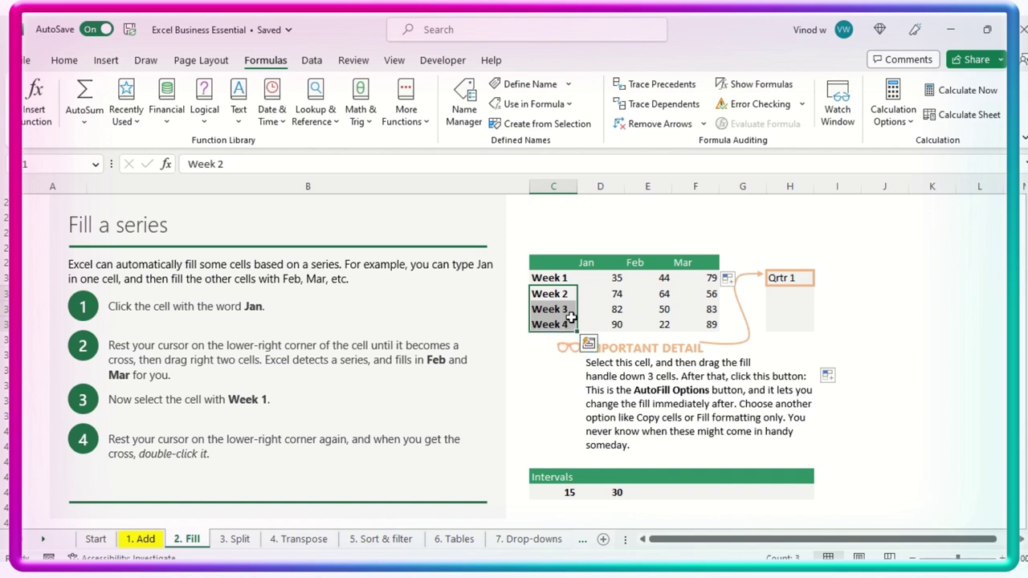
left_click(566, 280)
double_click(576, 286)
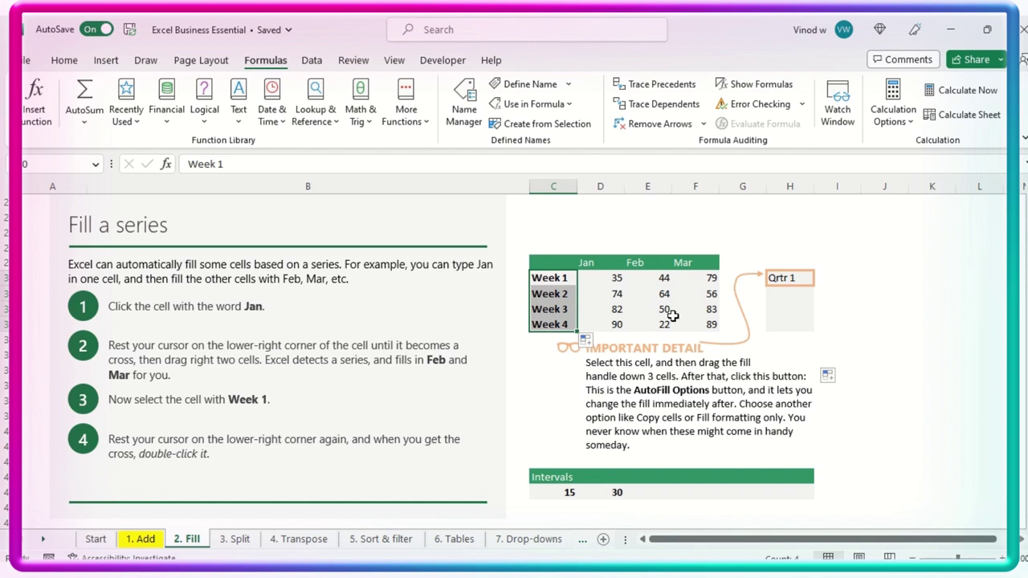
- Fill the Qrtr 1 cell in H30 down three cells to complete the quarter series through Qrtr 4
left_click(794, 281)
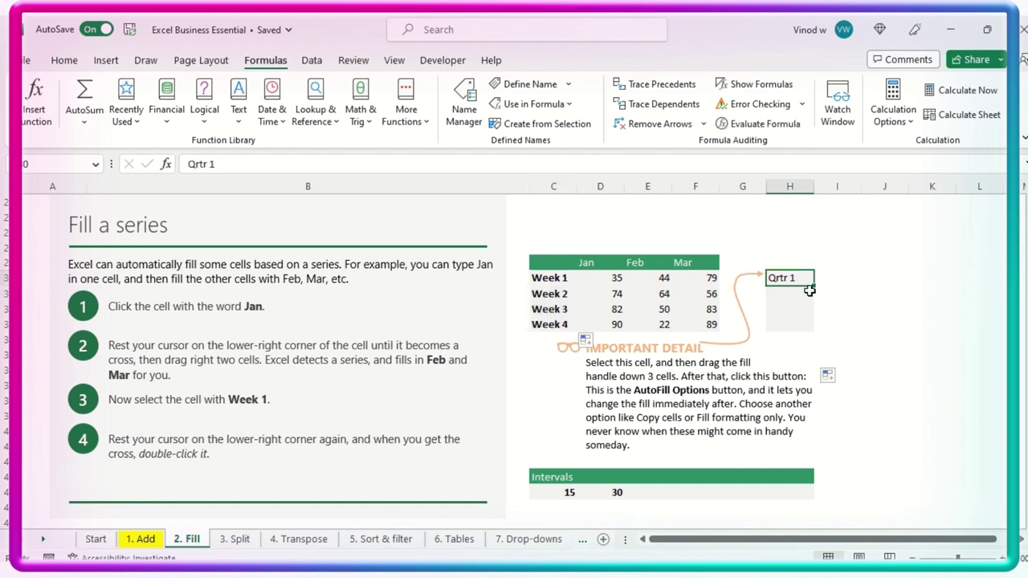
left_click_drag(813, 285, 814, 330)
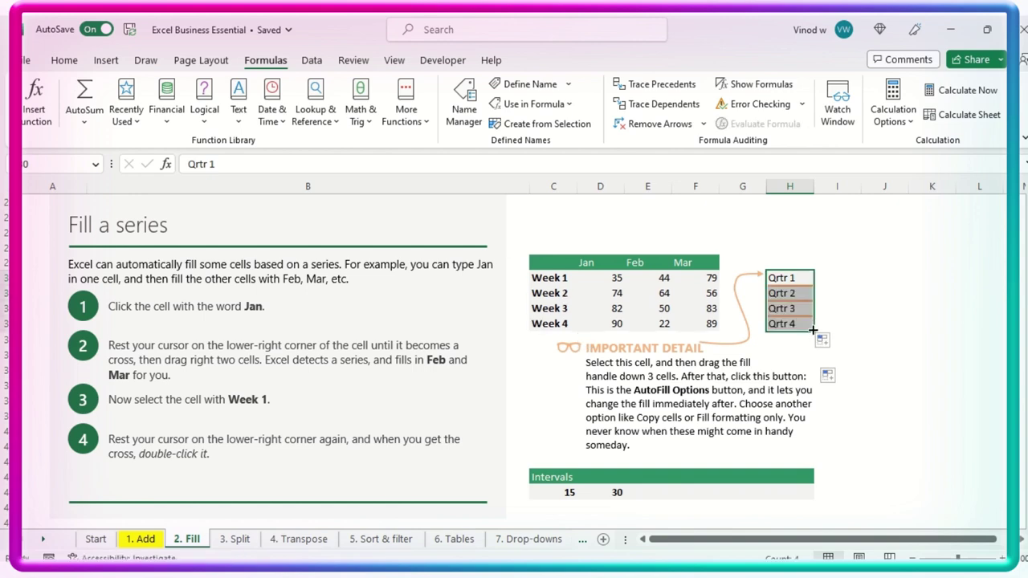
left_click(785, 361)
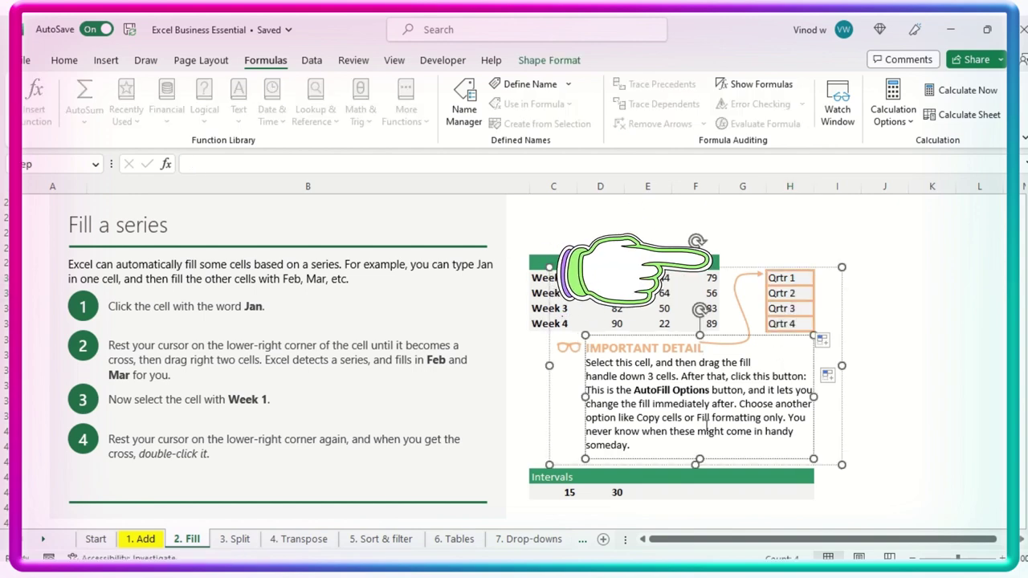
- Review the Fill a series instructions and the Intervals table, and return to the start of the worksheet
scroll(542, 412, "down", 2)
scroll(542, 412, "down", 2)
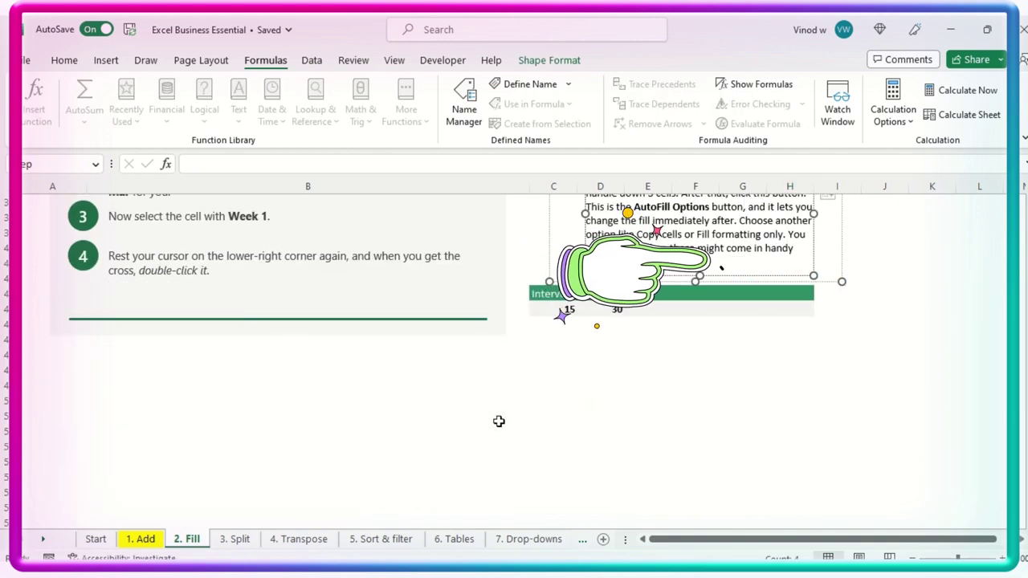
scroll(498, 420, "up", 3)
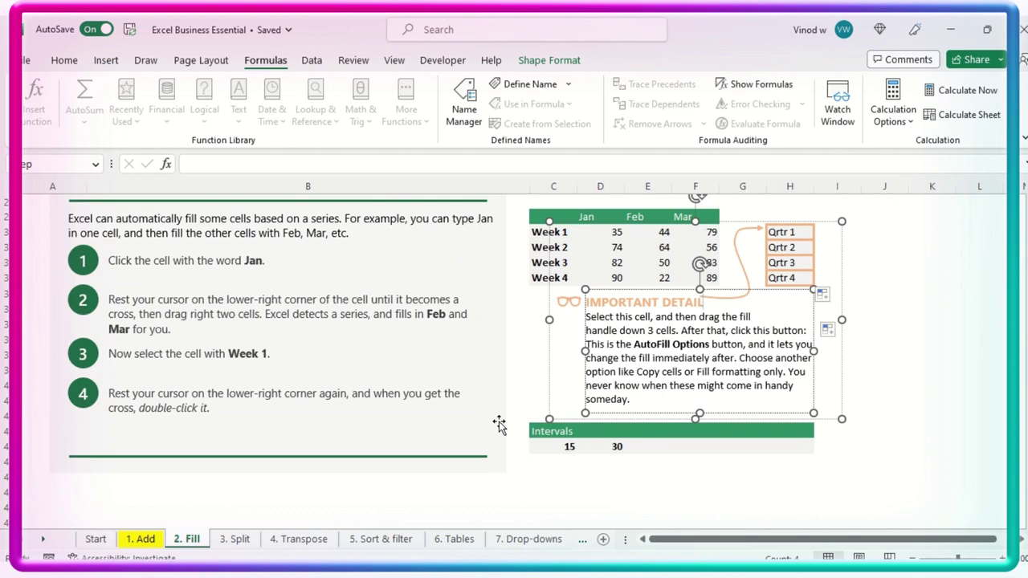
scroll(498, 423, "up", 2)
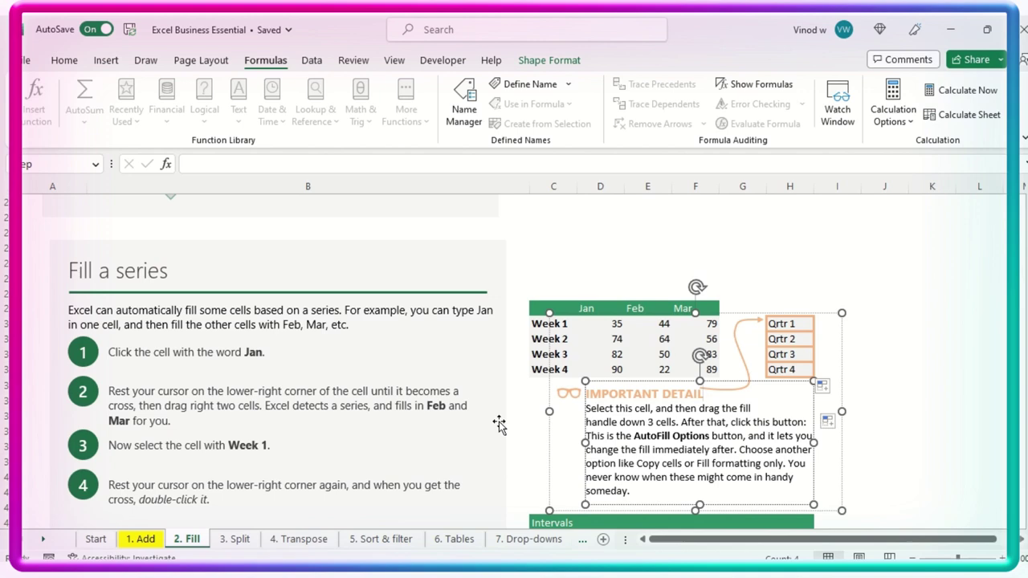
scroll(402, 440, "down", 7)
scroll(402, 440, "up", 10)
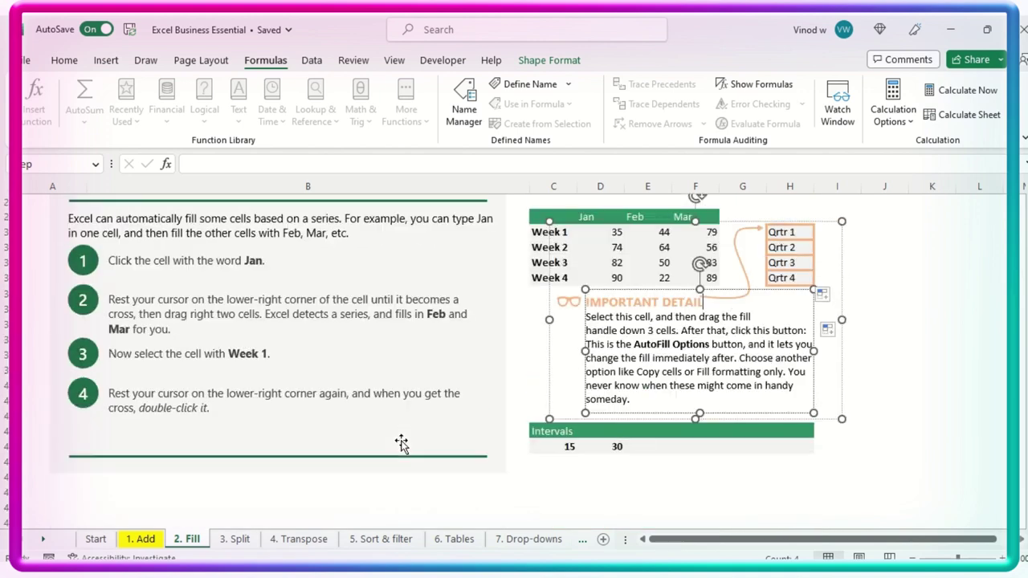
scroll(401, 441, "up", 5)
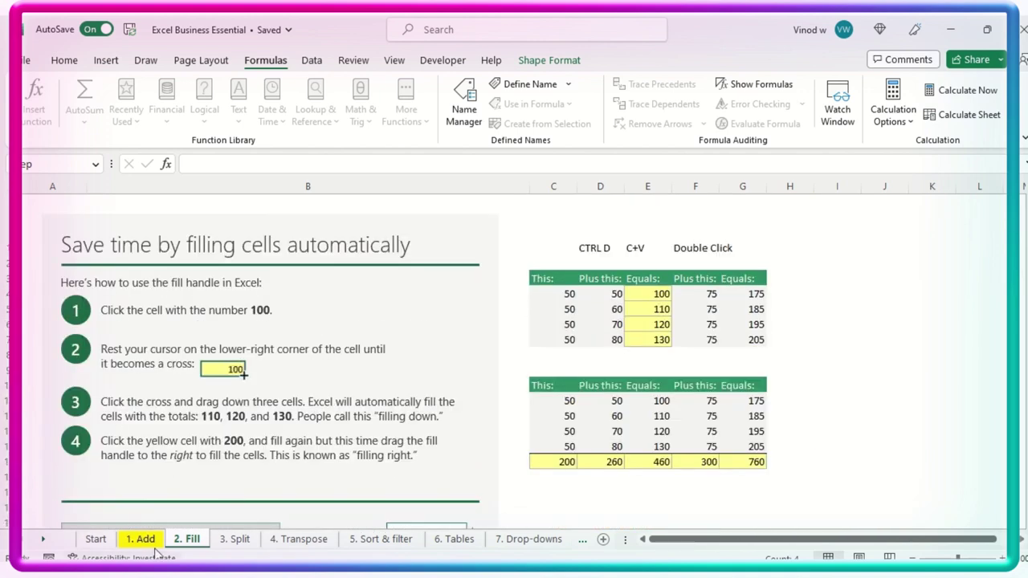
- Set the tab color of the 2. Fill sheet to the standard yellow
right_click(189, 546)
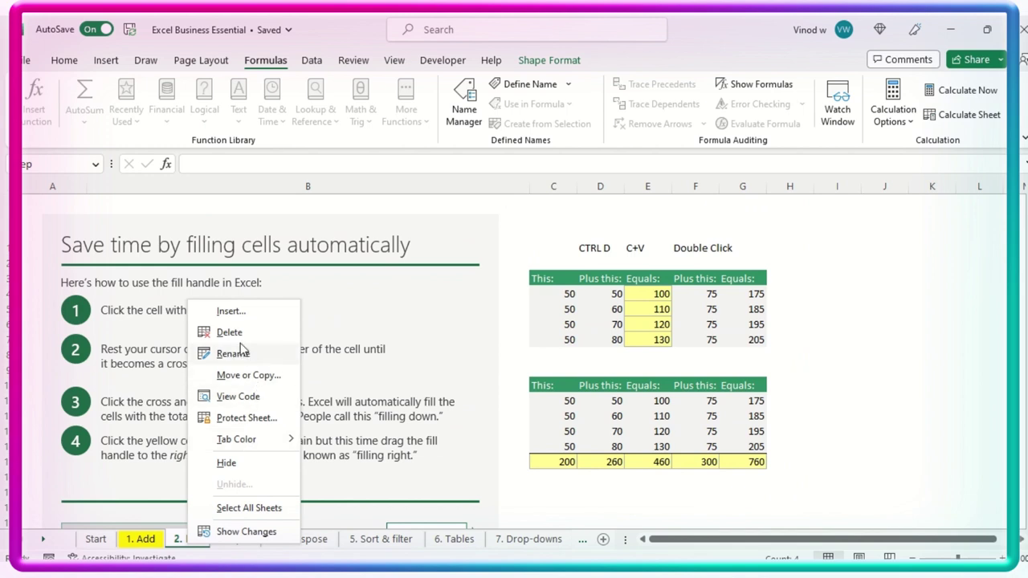
left_click(197, 544)
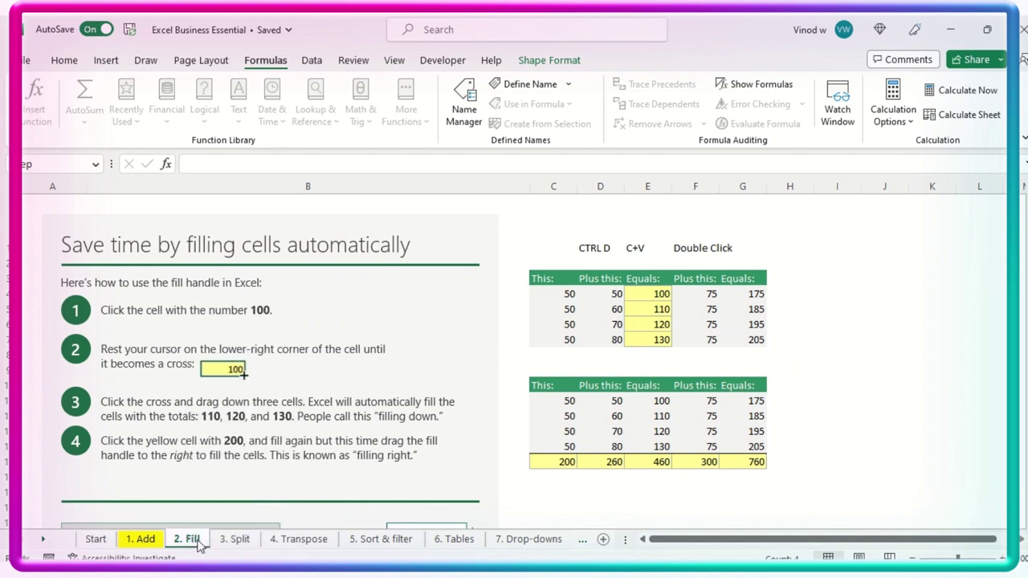
right_click(198, 544)
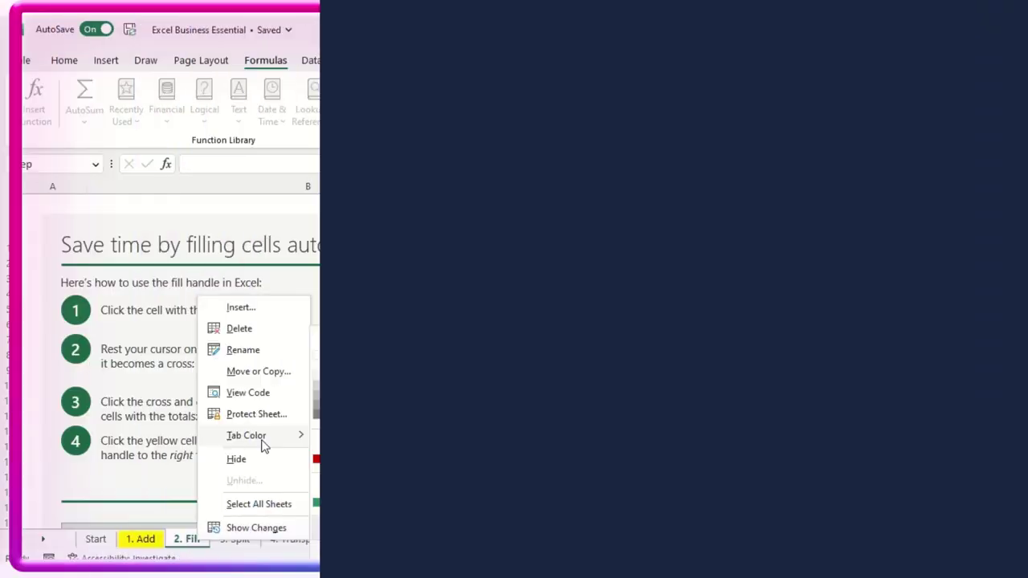
mouse_move(257, 436)
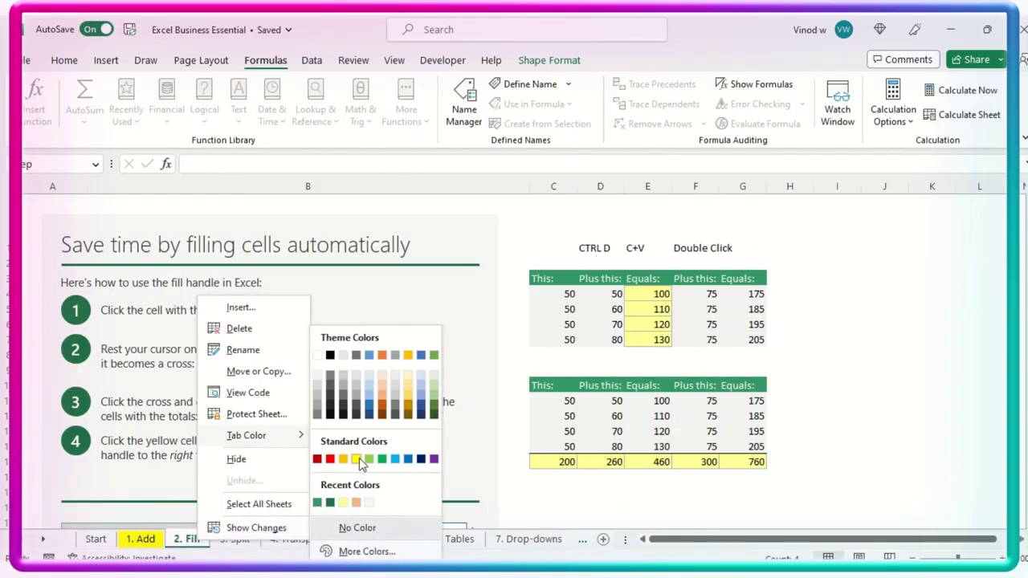
left_click(356, 460)
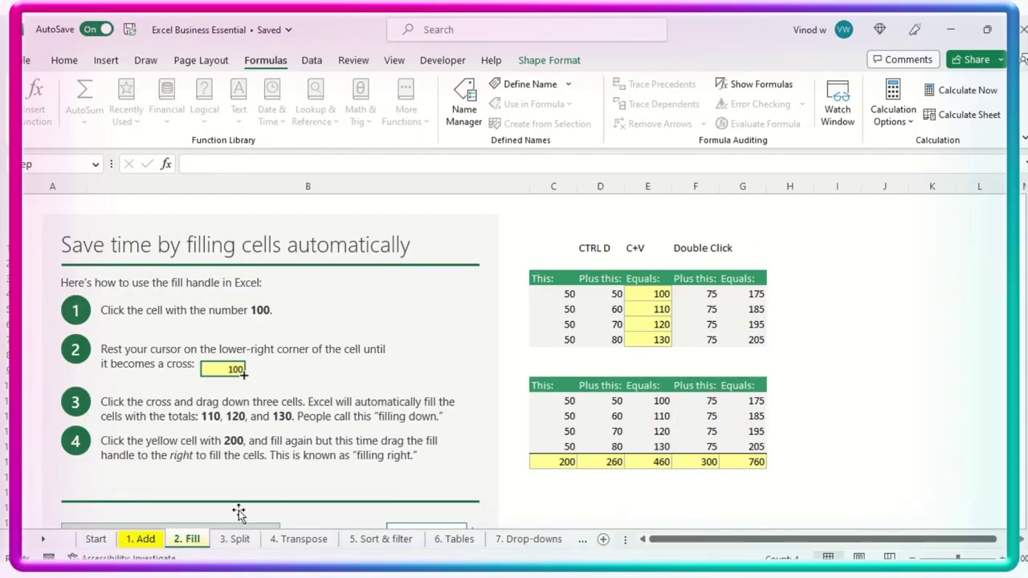